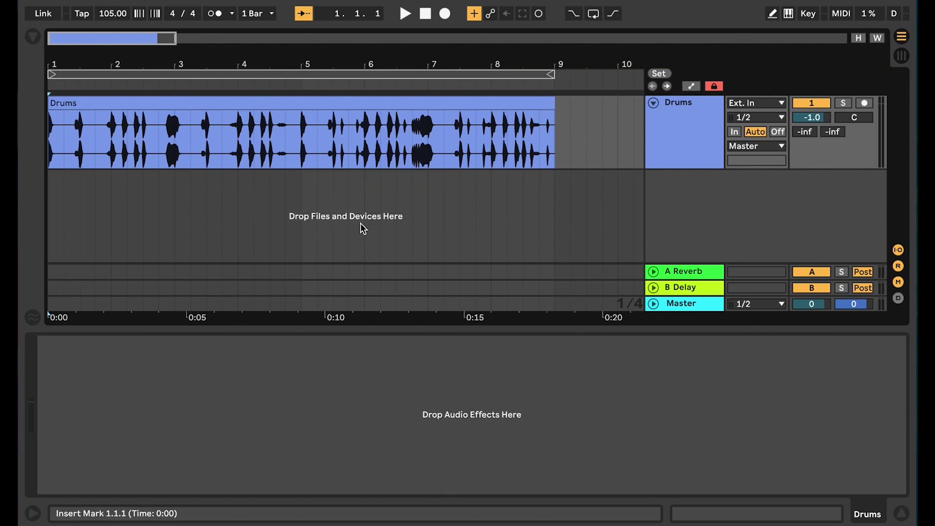
Check the MIDI ports, then insert a MIDI track taking input from HYDRASYNTH KB
{"action": "key", "text": "super+comma"}
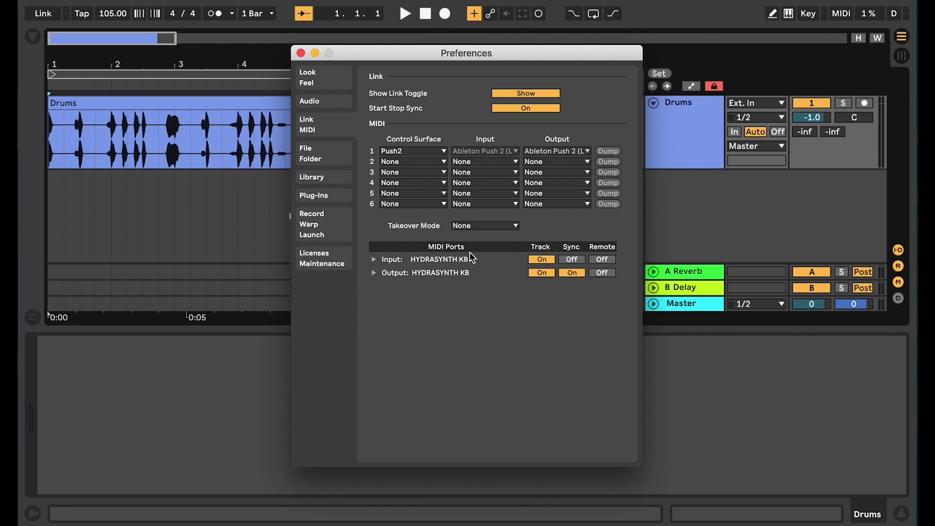
{"action": "left_click", "coordinate": [301, 53]}
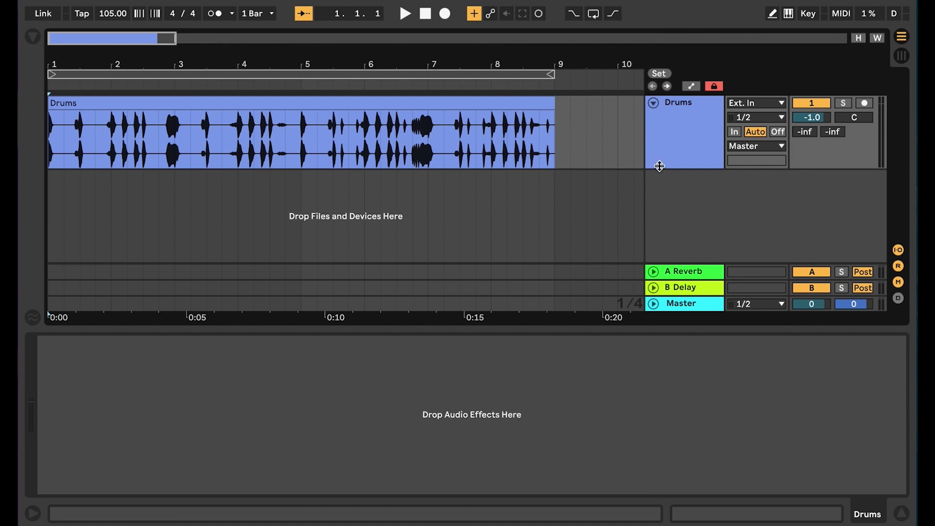
{"action": "right_click", "coordinate": [713, 200]}
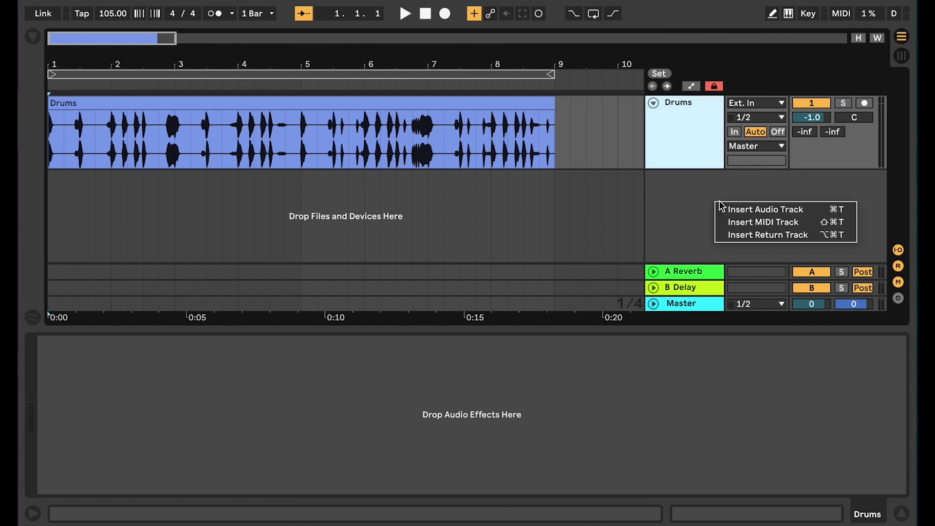
{"action": "left_click", "coordinate": [753, 223]}
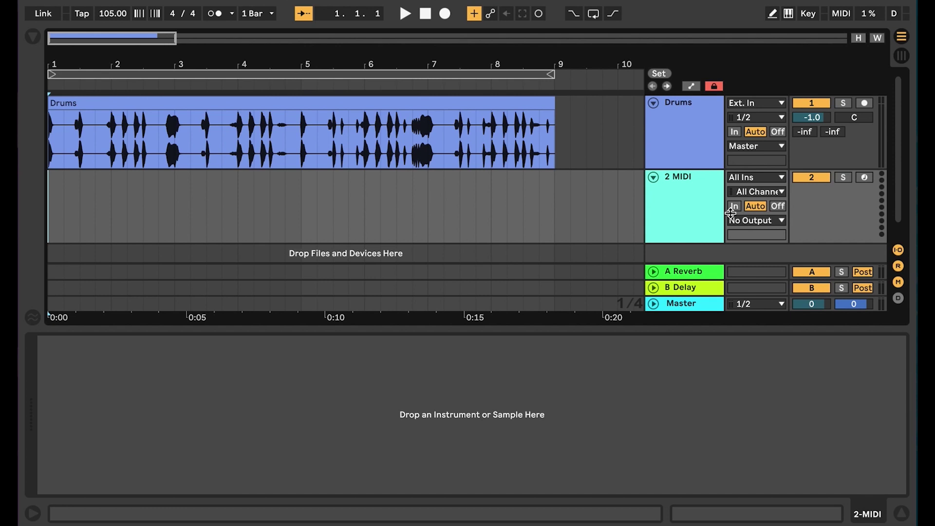
{"action": "left_click", "coordinate": [702, 212]}
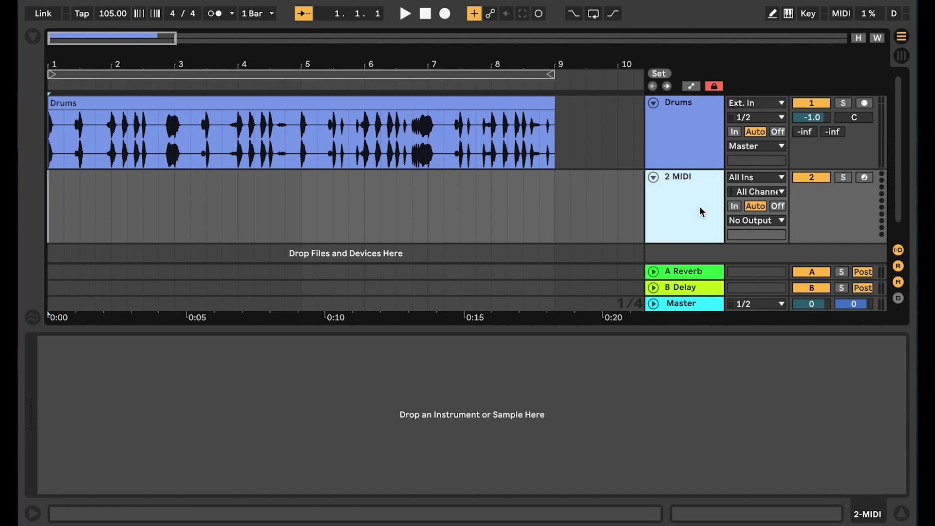
{"action": "left_click", "coordinate": [742, 182]}
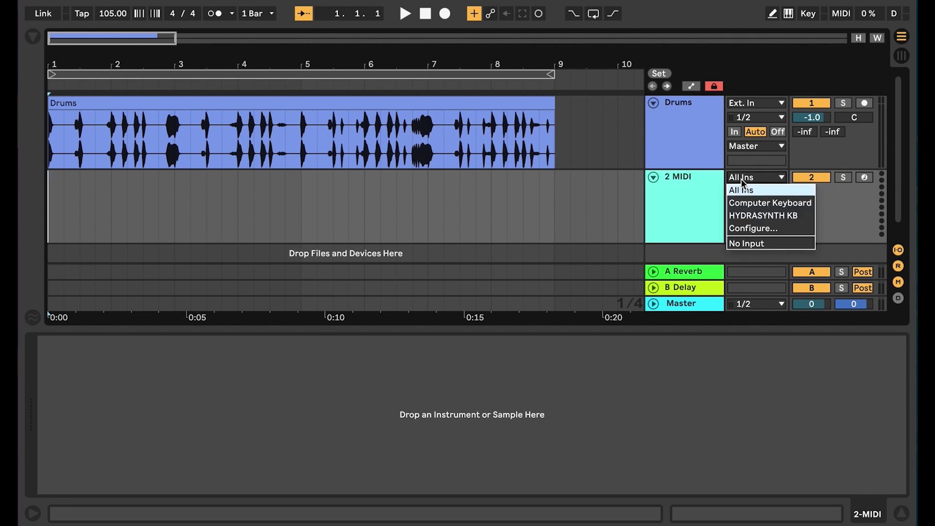
{"action": "left_click", "coordinate": [746, 213]}
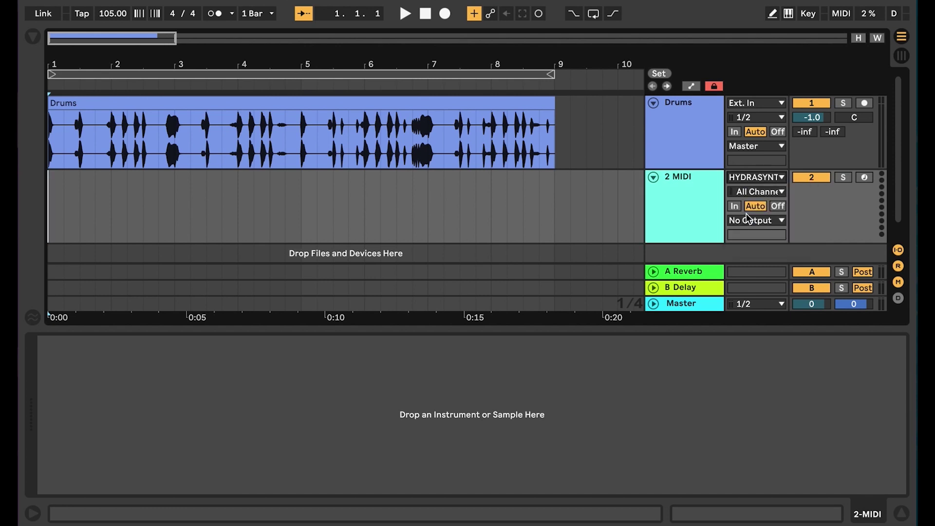
Load External Instrument on the track, sending MIDI to HYDRASYNTH KB with audio from 1/2
{"action": "left_click", "coordinate": [671, 217]}
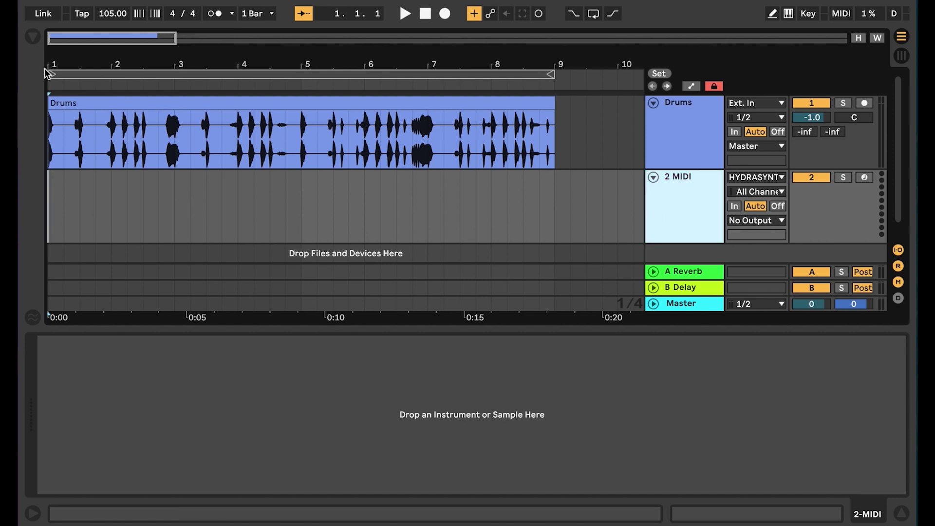
{"action": "left_click", "coordinate": [33, 38]}
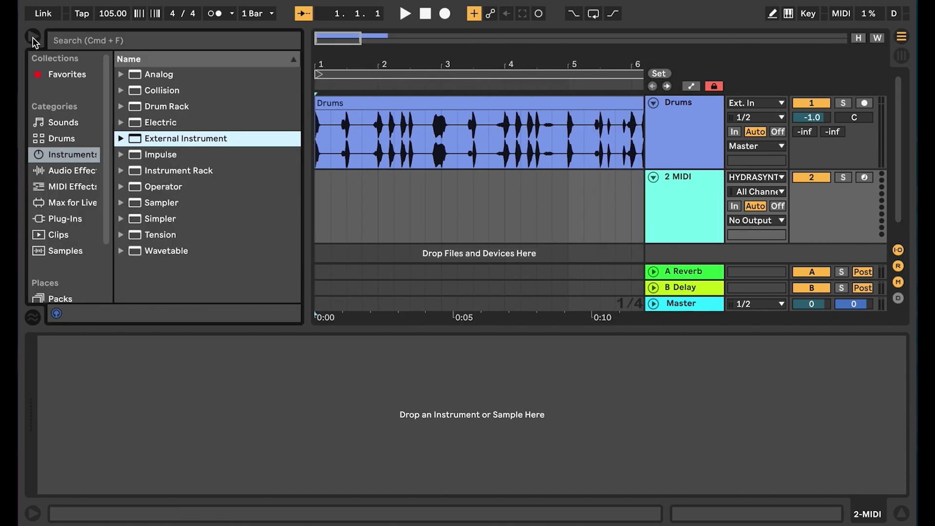
{"action": "double_click", "coordinate": [197, 139]}
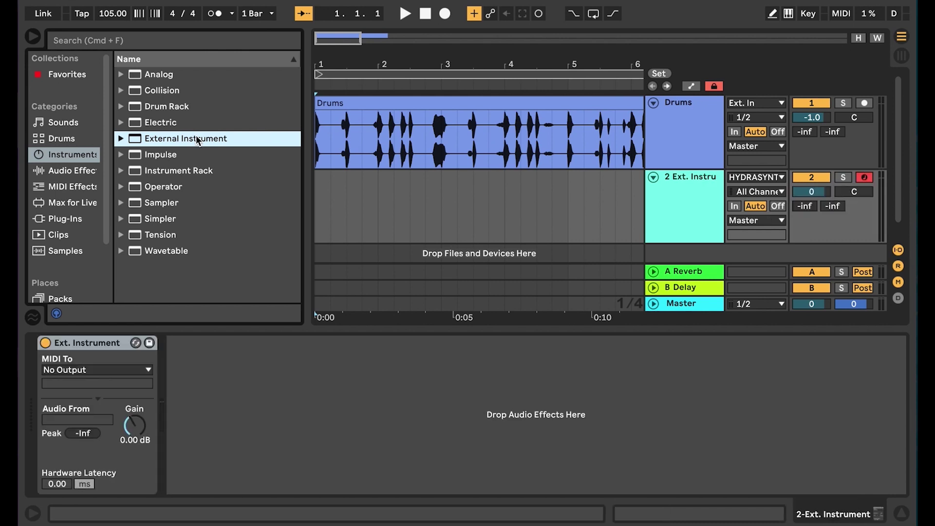
{"action": "left_click", "coordinate": [33, 36]}
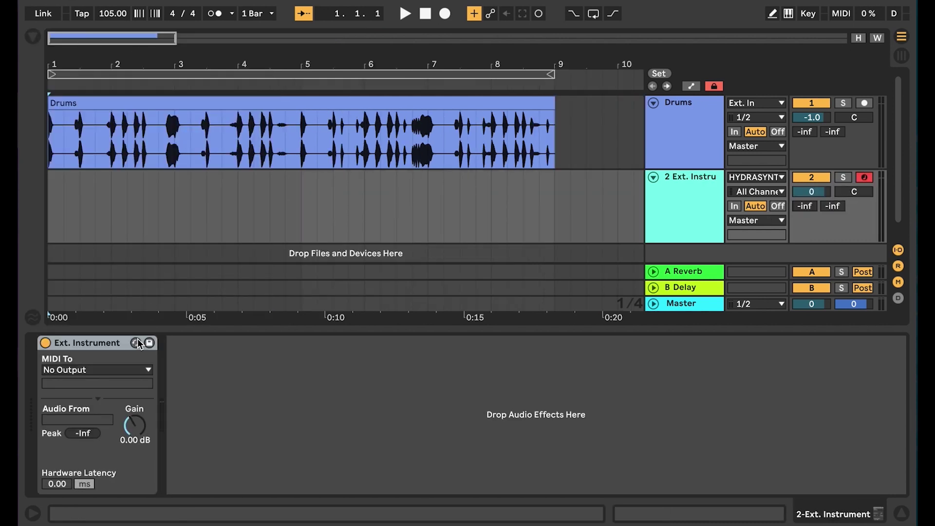
{"action": "left_click", "coordinate": [128, 369]}
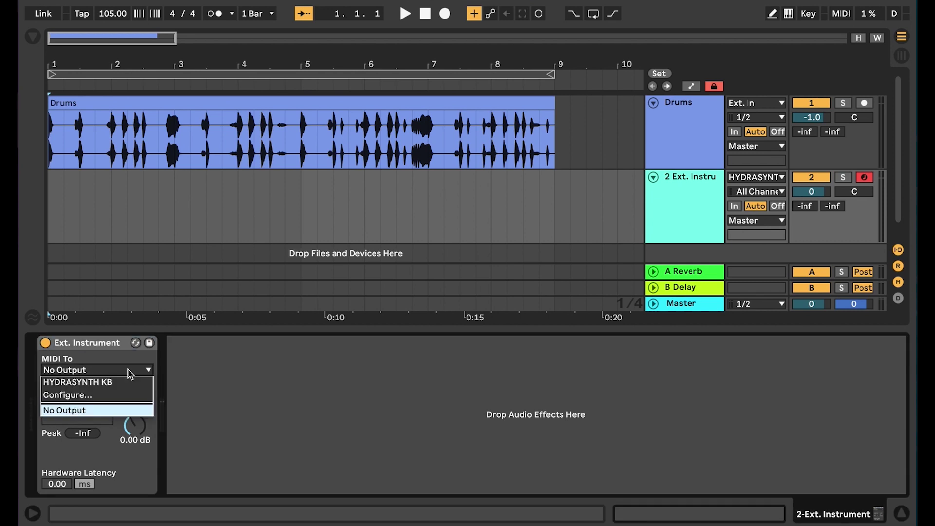
{"action": "left_click", "coordinate": [128, 382]}
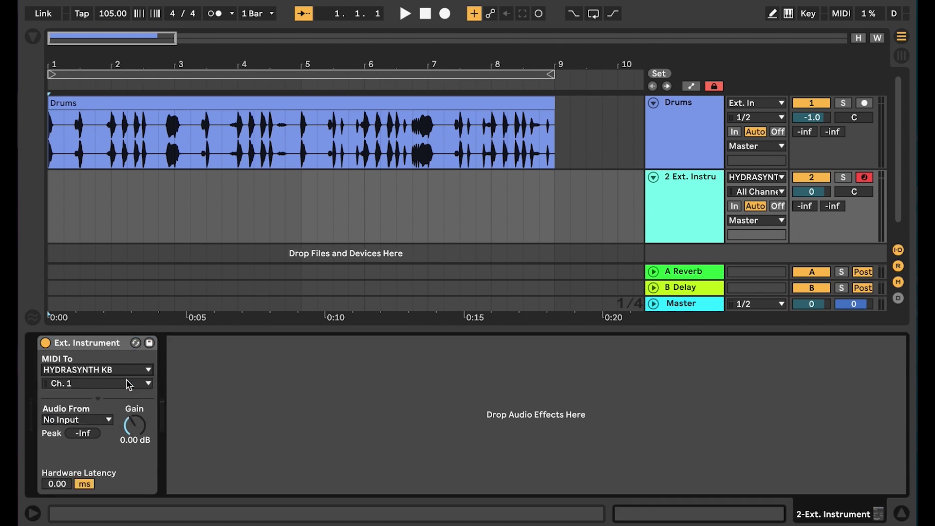
{"action": "left_click", "coordinate": [103, 421]}
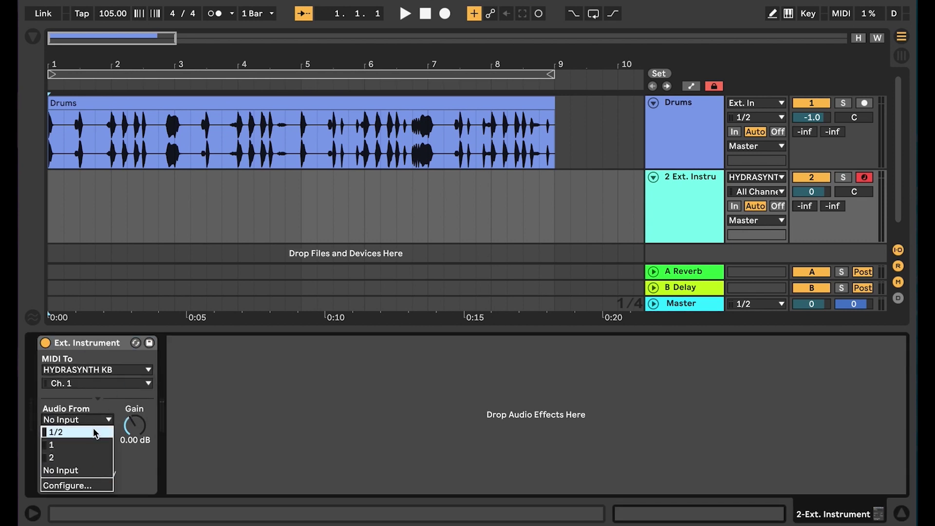
{"action": "left_click", "coordinate": [96, 433]}
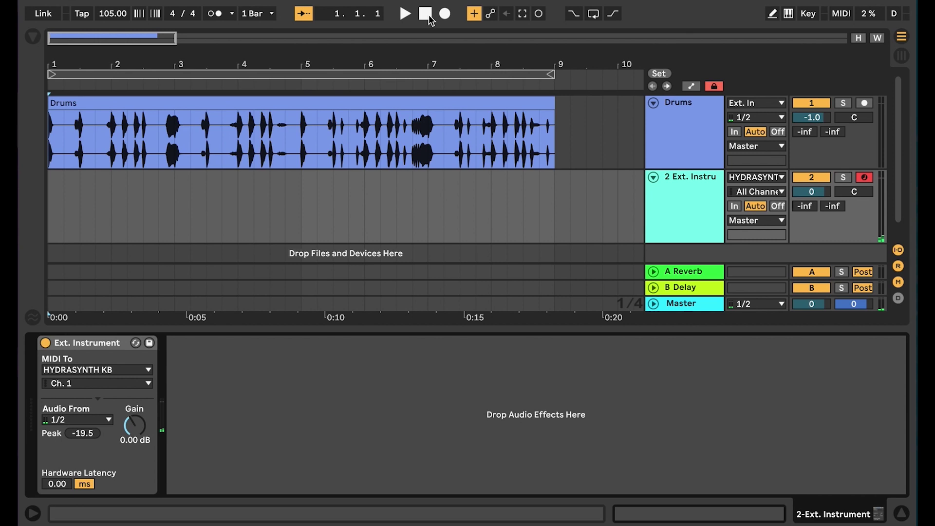
Arrangement-record a HydraSynth chord performance onto the Ext. Instrument track along with the drums
{"action": "left_click", "coordinate": [445, 15]}
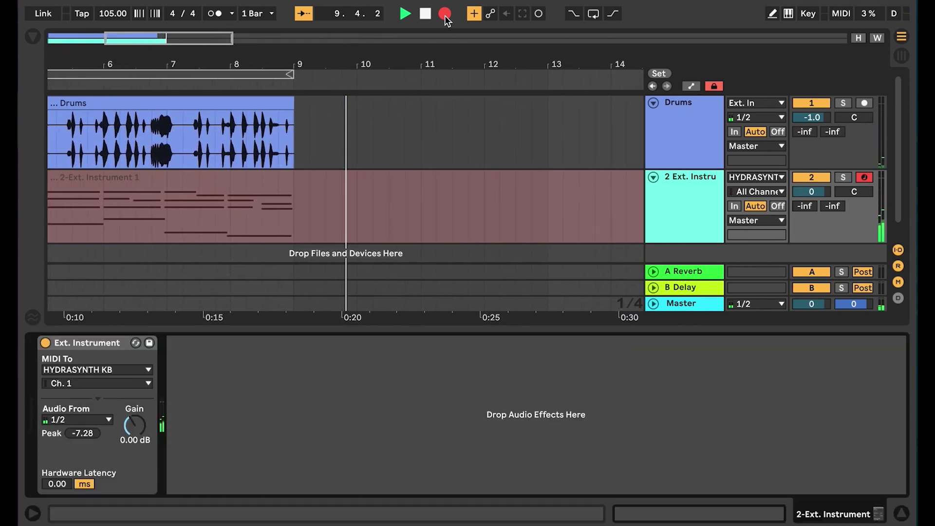
Stop the first take, return to 1.1.1, and record a second take with filter sweeps
{"action": "left_click", "coordinate": [445, 15]}
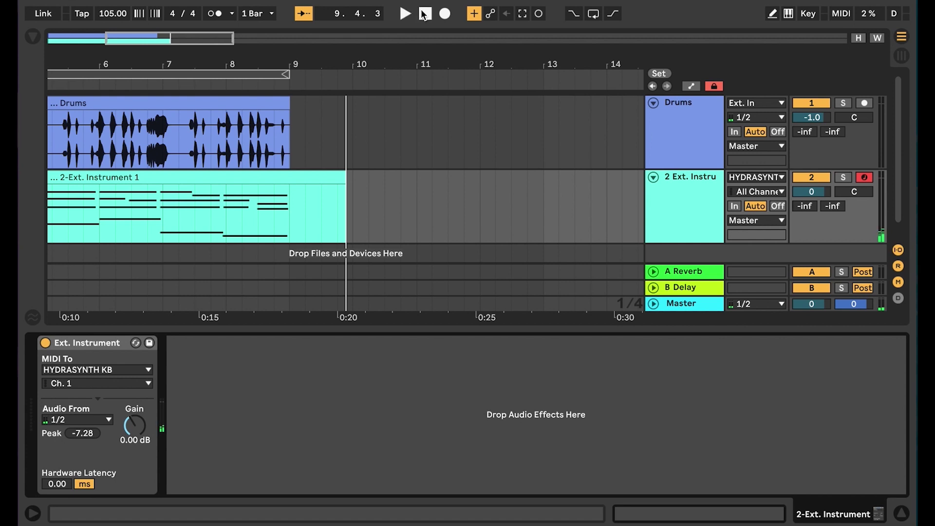
{"action": "left_click", "coordinate": [425, 15]}
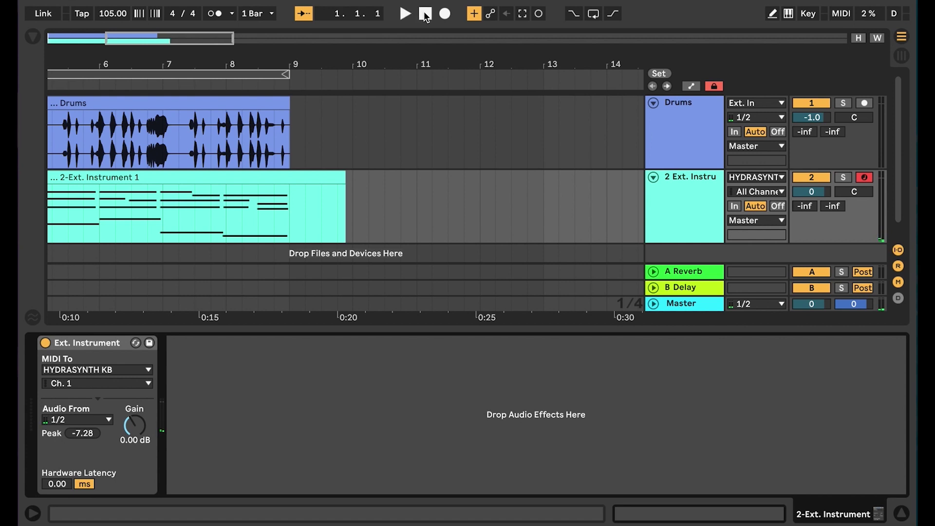
{"action": "left_click", "coordinate": [446, 14]}
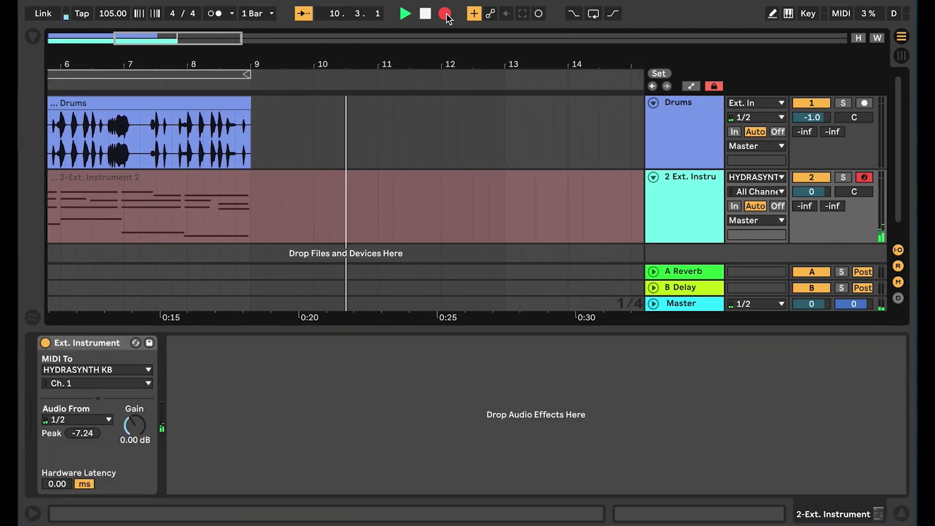
{"action": "key", "text": "space"}
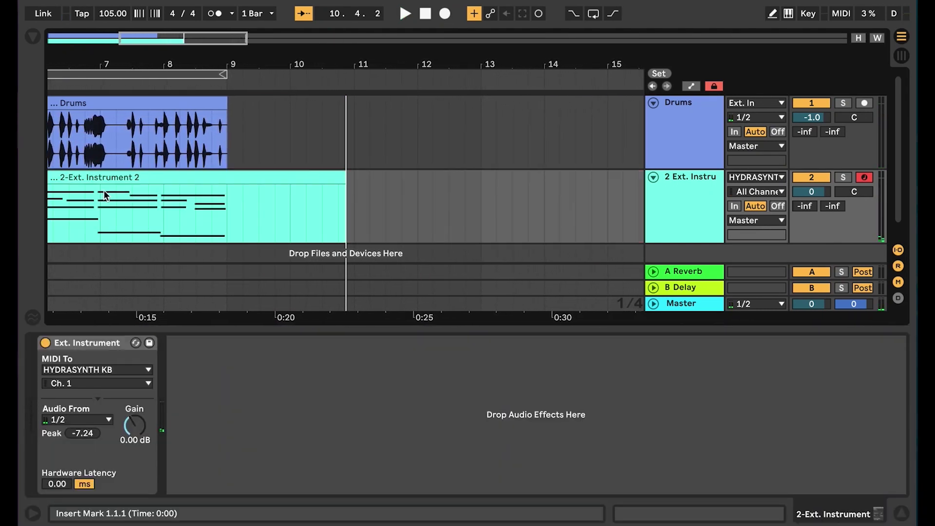
Show the clip's controller 19 (MIDI Ctrl) envelope in the clip editor and start playback
{"action": "double_click", "coordinate": [87, 177]}
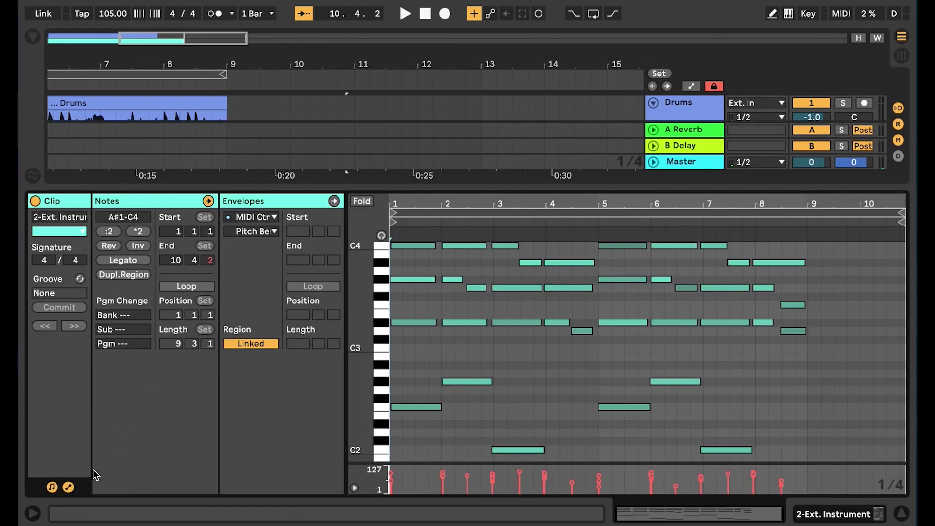
{"action": "left_click", "coordinate": [68, 487]}
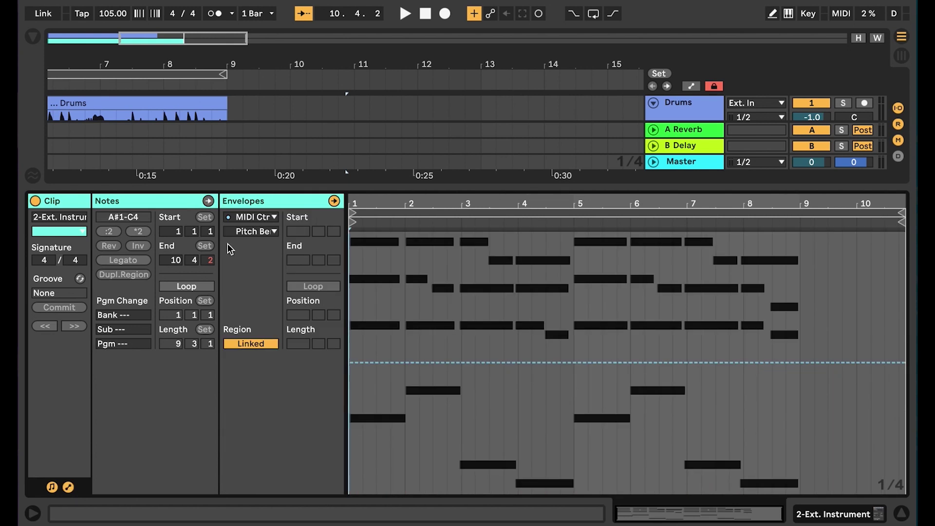
{"action": "left_click", "coordinate": [248, 218]}
{"action": "left_click", "coordinate": [254, 230]}
{"action": "left_click", "coordinate": [252, 231]}
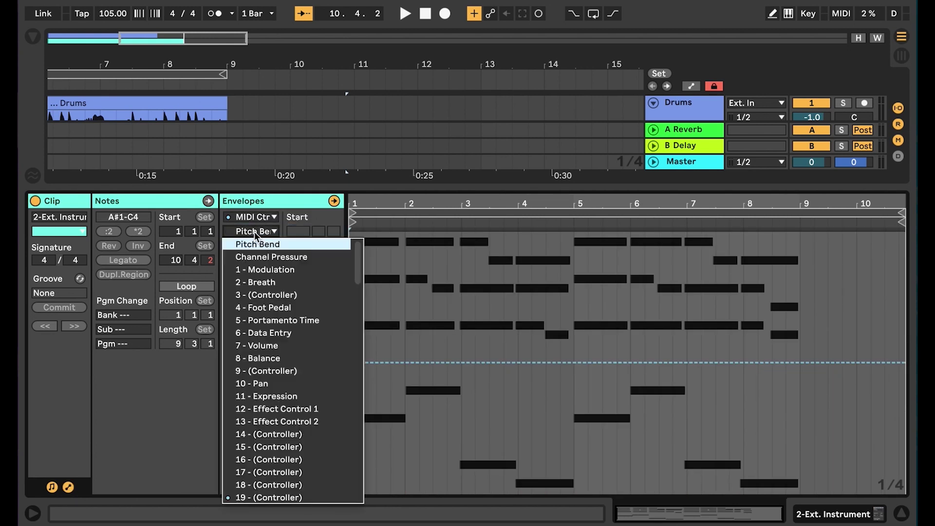
{"action": "left_click", "coordinate": [268, 497]}
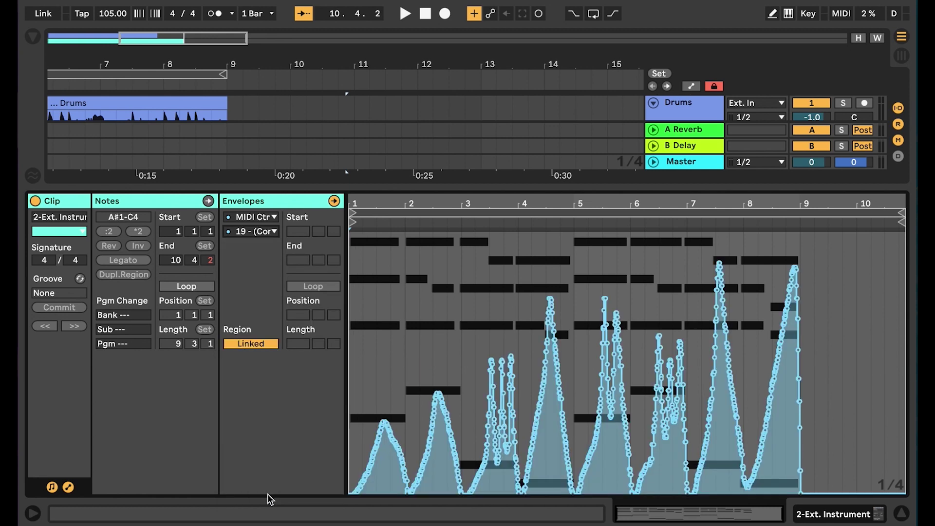
{"action": "key", "text": "space"}
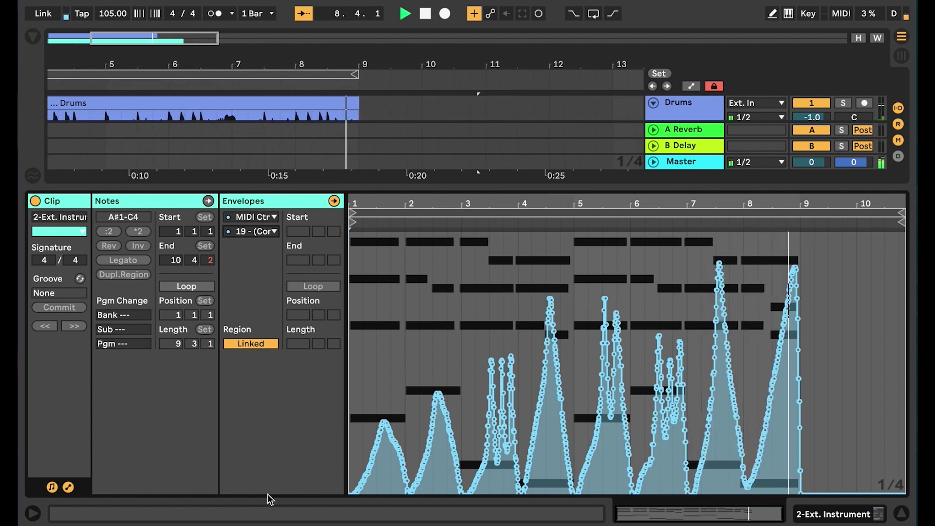
Insert a lowered rising ramp over bars 4–5 of the controller envelope, then play the clip through
{"action": "key", "text": "space"}
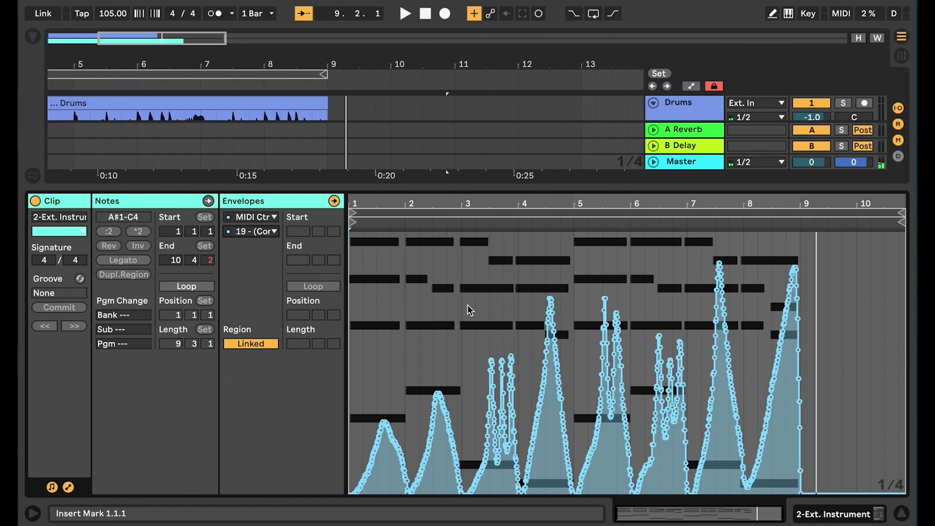
{"action": "left_click_drag", "start_coordinate": [522, 280], "coordinate": [573, 277]}
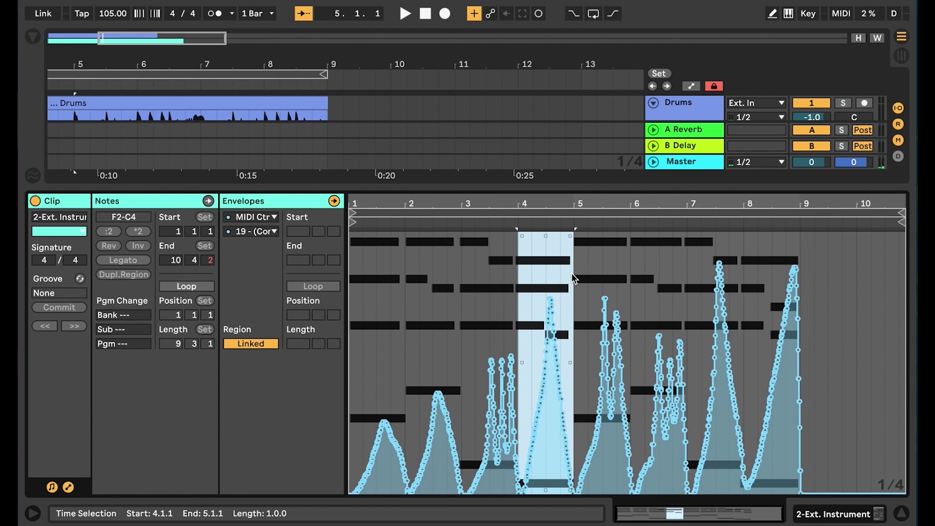
{"action": "right_click", "coordinate": [553, 283]}
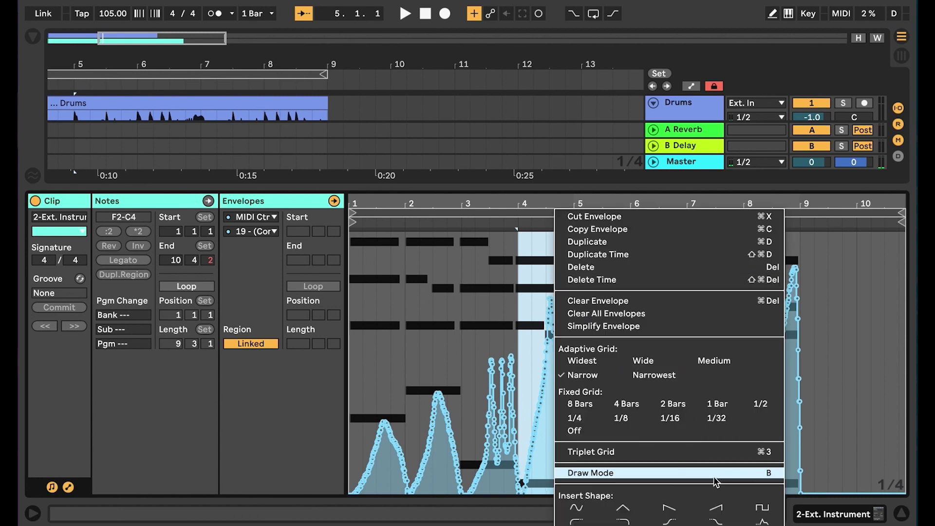
{"action": "left_click", "coordinate": [719, 511]}
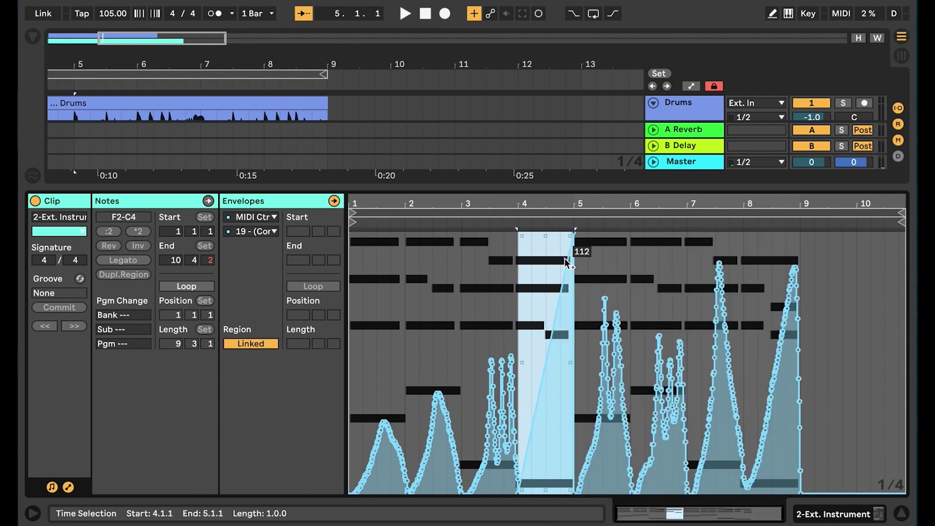
{"action": "left_click_drag", "start_coordinate": [546, 236], "coordinate": [546, 343]}
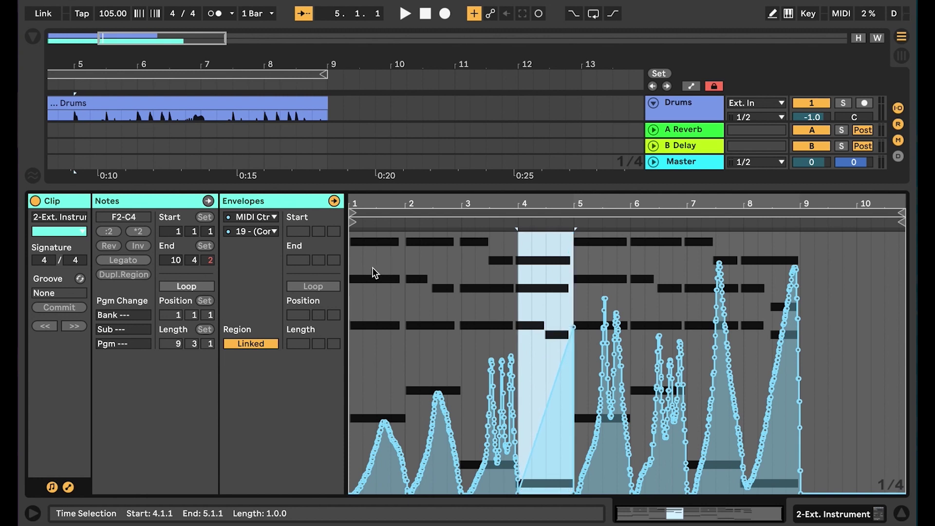
{"action": "left_click", "coordinate": [352, 287]}
{"action": "key", "text": "space"}
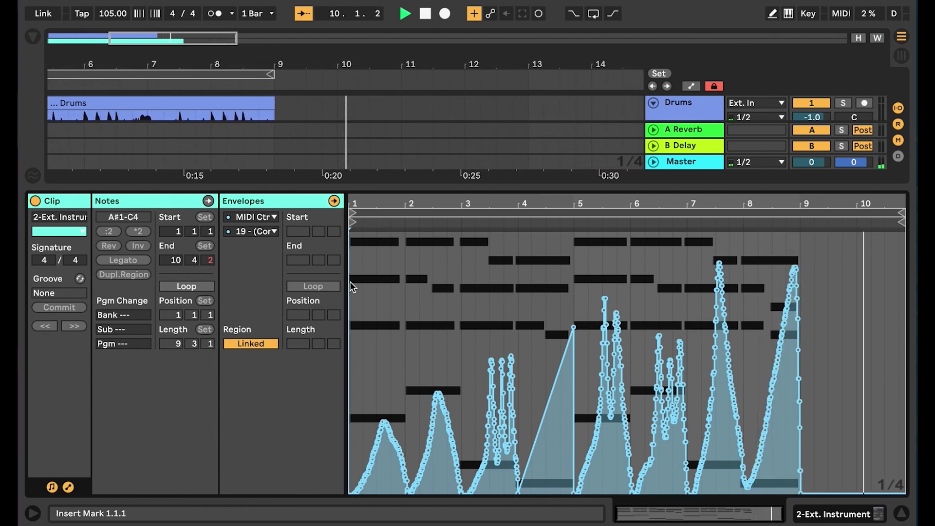
{"action": "key", "text": "space"}
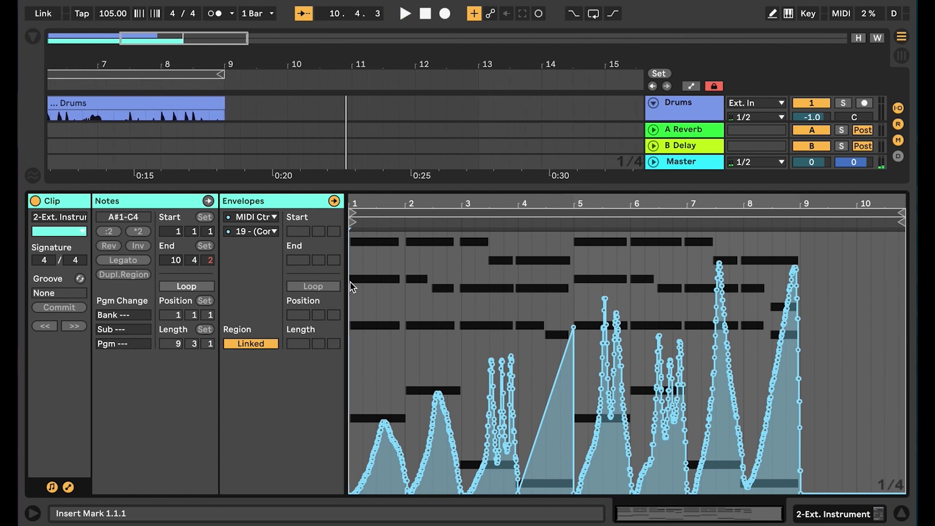
Hide the Detail View, then freeze and flatten the Ext. Instrument track into audio clips
{"action": "left_click", "coordinate": [901, 514]}
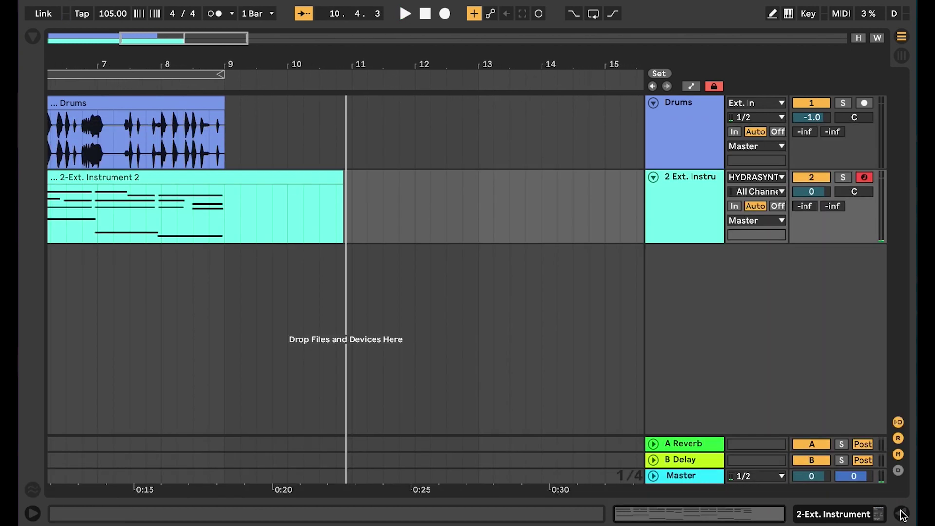
{"action": "right_click", "coordinate": [686, 193]}
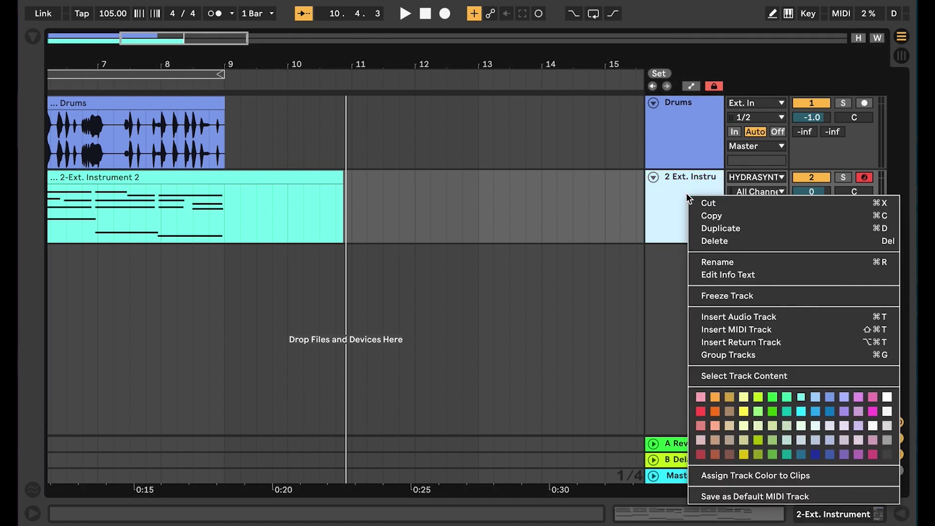
{"action": "left_click", "coordinate": [724, 296]}
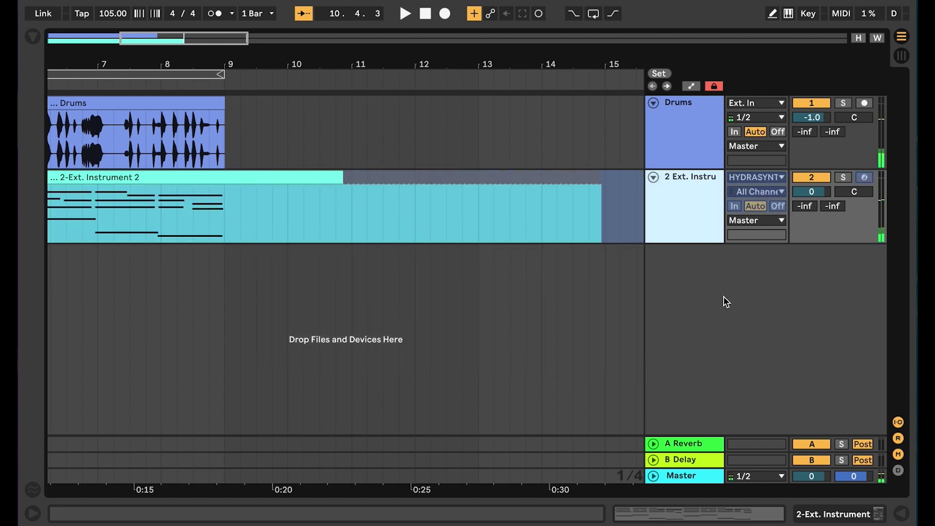
{"action": "right_click", "coordinate": [697, 195]}
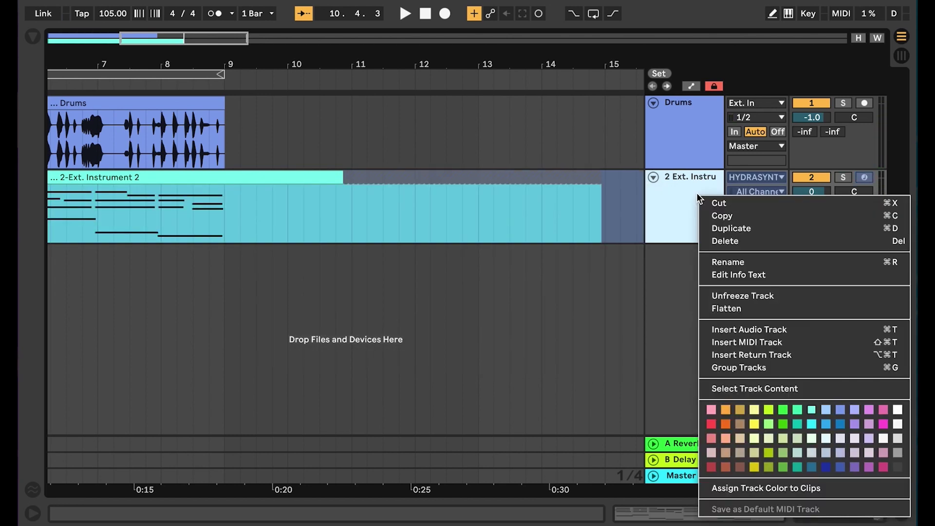
{"action": "left_click", "coordinate": [746, 308]}
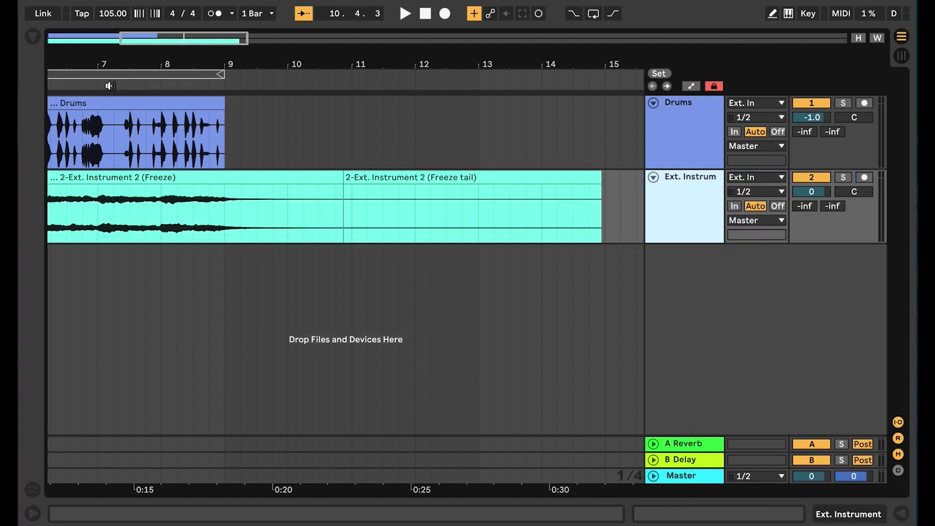
{"action": "key", "text": "w"}
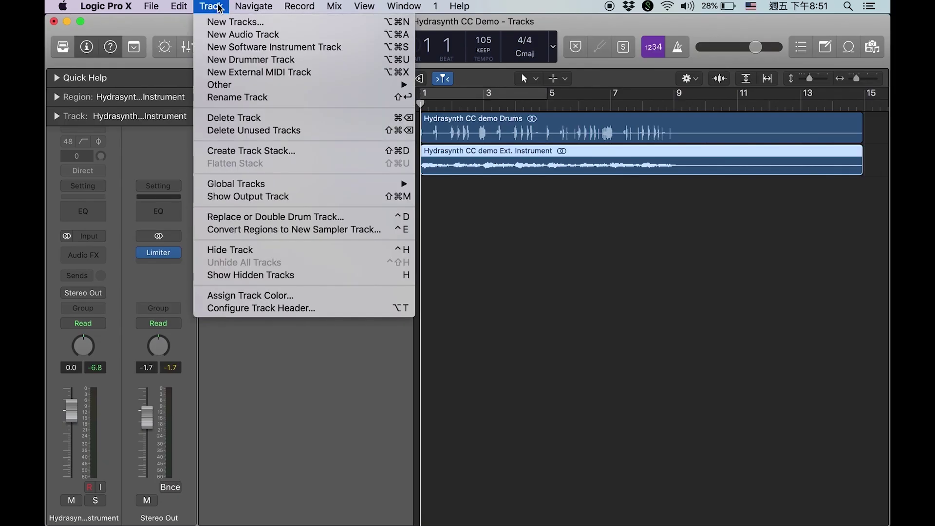
Create an External MIDI track using the External Instrument plug-in, HYDRASYNTH KB - 1, audio input 1 + 2
{"action": "left_click", "coordinate": [225, 22]}
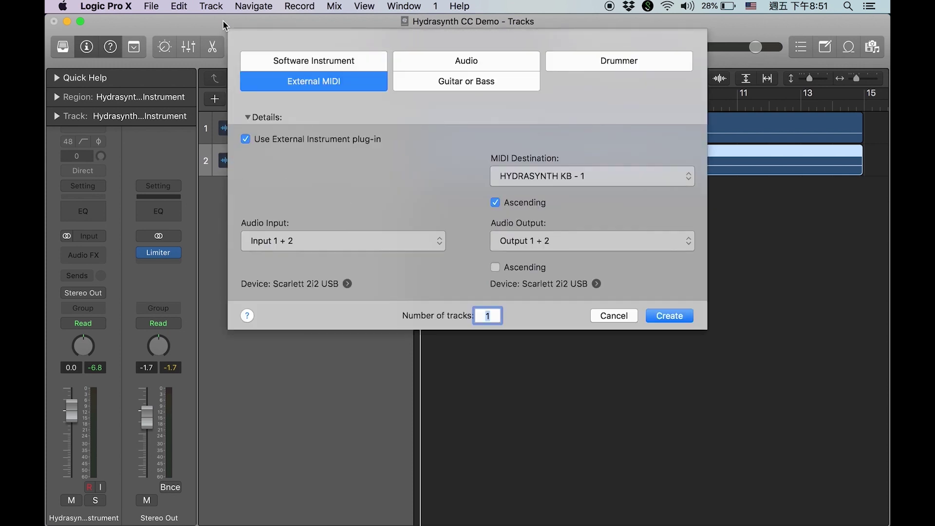
{"action": "left_click", "coordinate": [308, 77]}
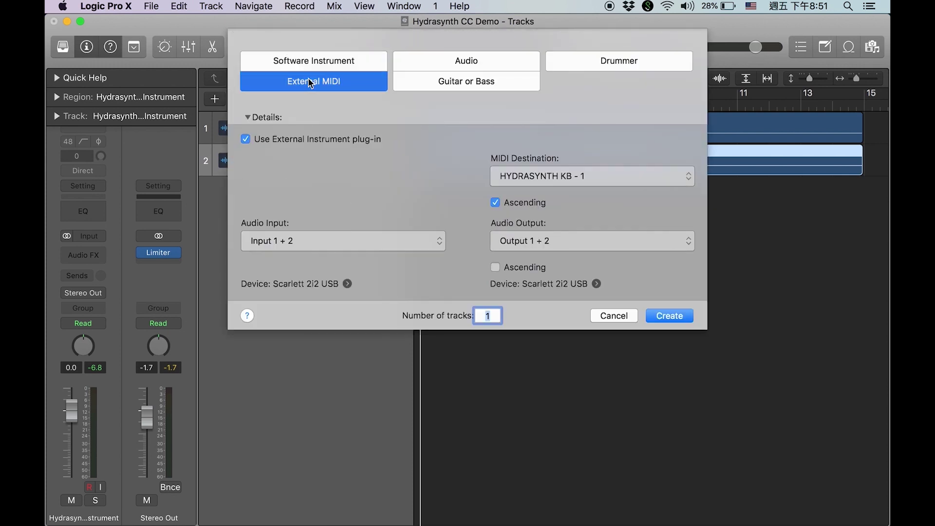
{"action": "left_click", "coordinate": [329, 137]}
{"action": "left_click", "coordinate": [329, 138]}
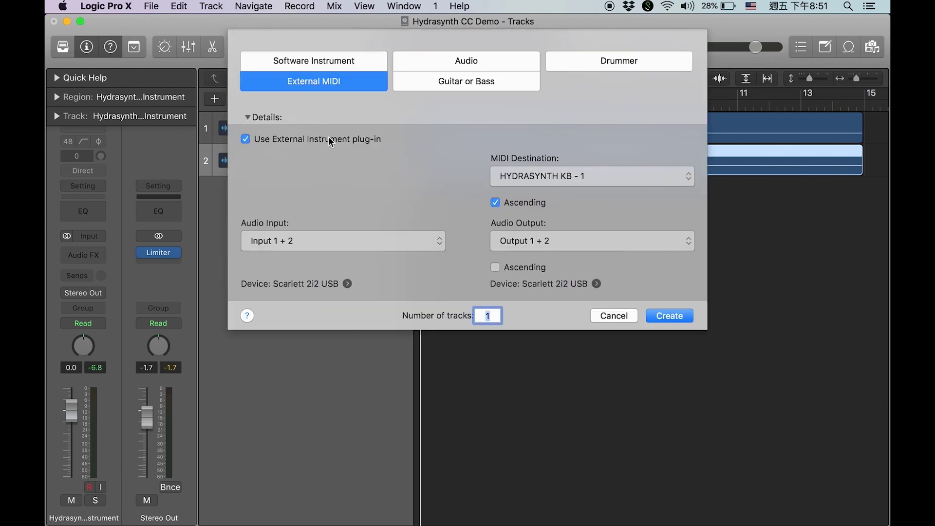
{"action": "left_click", "coordinate": [612, 180]}
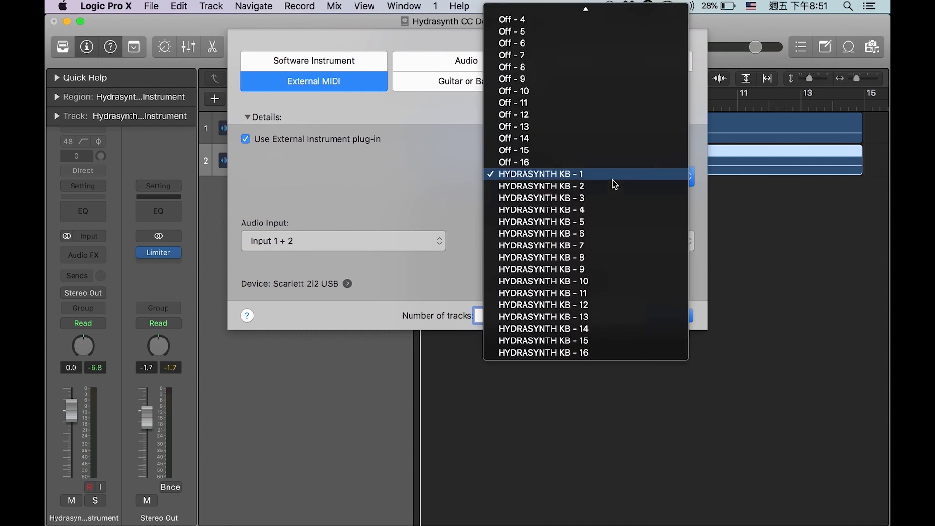
{"action": "left_click", "coordinate": [613, 176]}
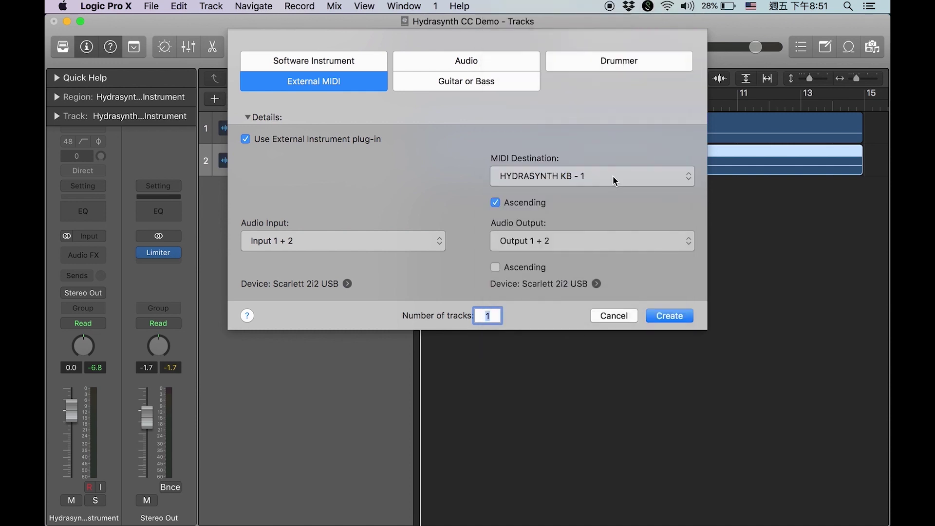
{"action": "left_click", "coordinate": [415, 242]}
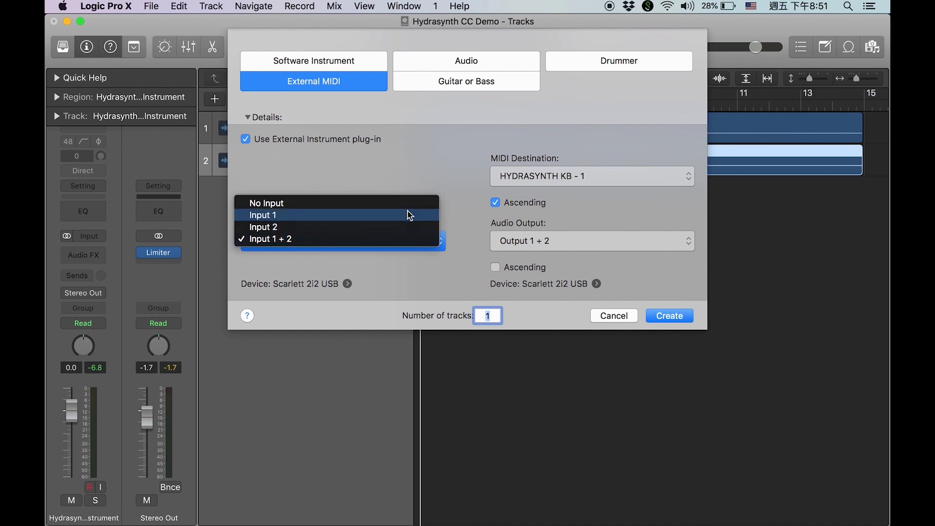
{"action": "left_click", "coordinate": [408, 239]}
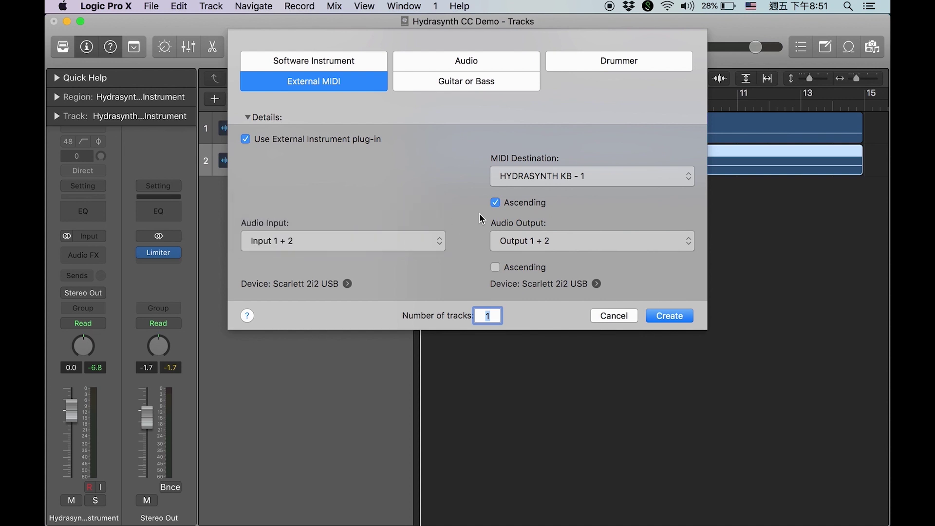
{"action": "left_click", "coordinate": [674, 315]}
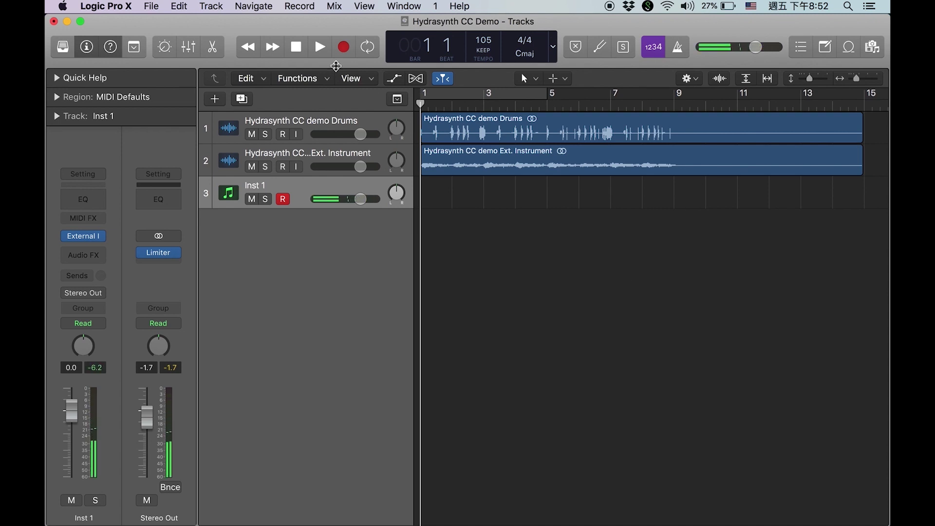
Record a Hydrasynth performance onto Inst 1 from bar 1 to about bar 9
{"action": "left_click", "coordinate": [341, 47]}
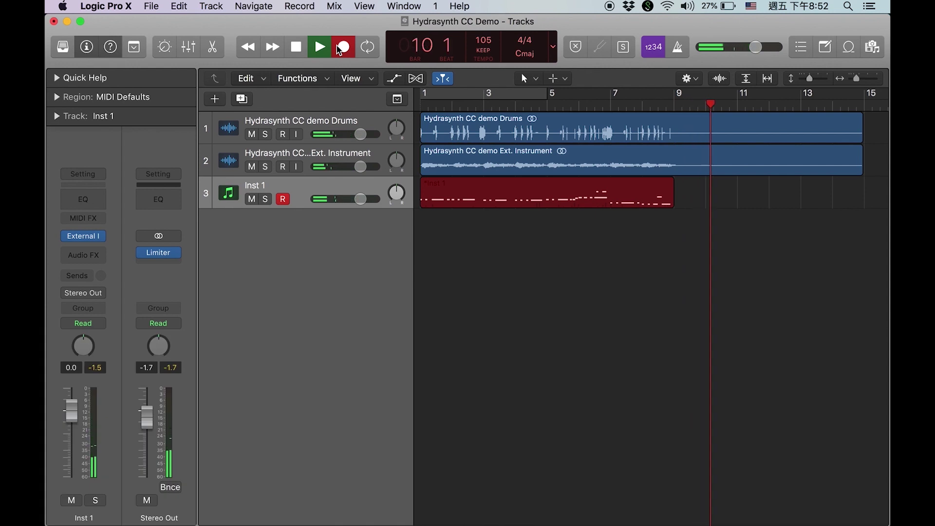
{"action": "key", "text": "space"}
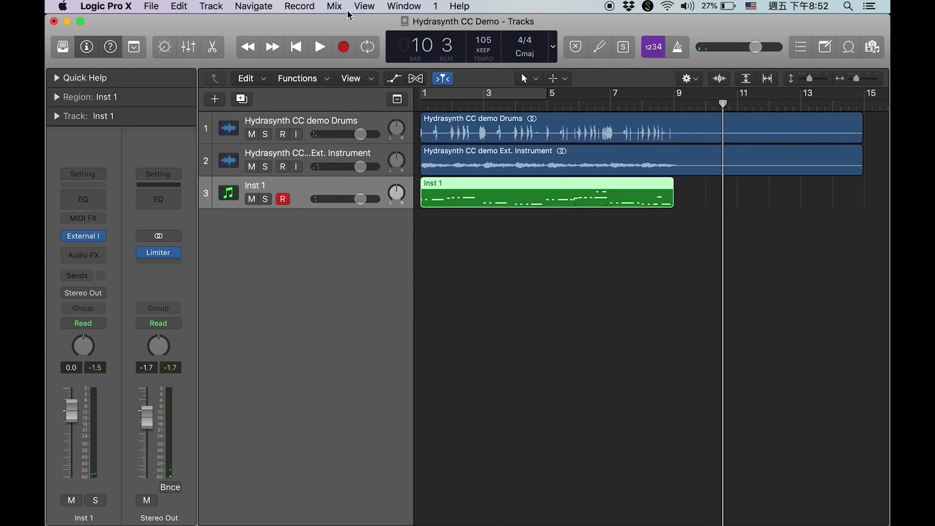
Record a second pass on Inst 1 adding Ctrl 22 sweeps between 0 and 127
{"action": "left_click", "coordinate": [297, 47]}
{"action": "key", "text": "space"}
{"action": "key", "text": "e"}
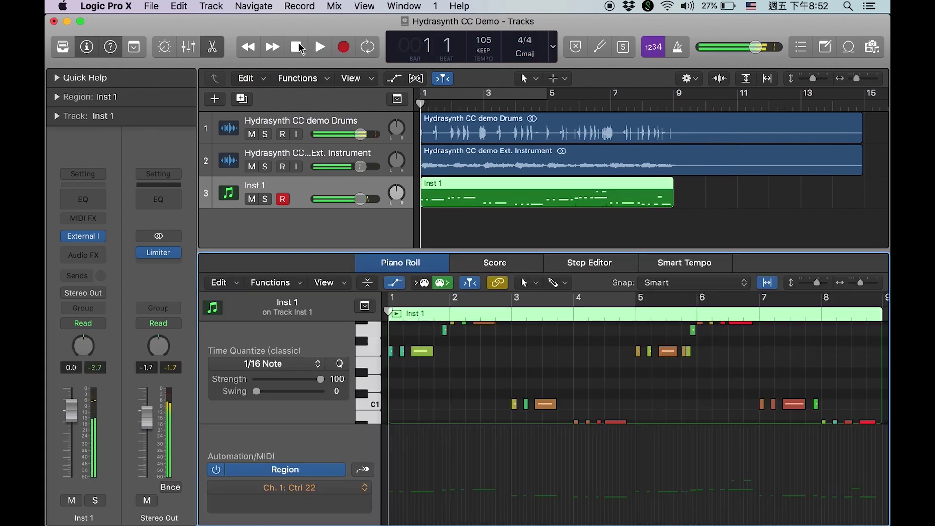
{"action": "left_click", "coordinate": [344, 47]}
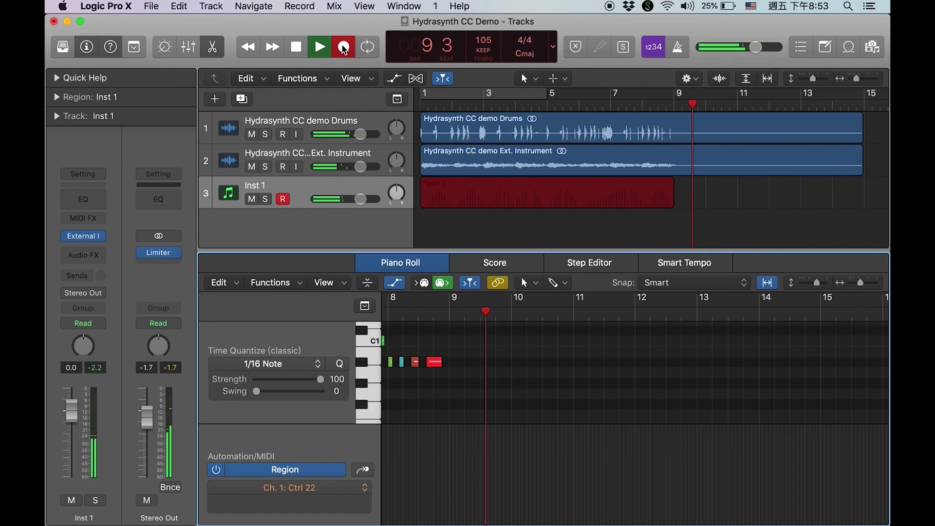
{"action": "key", "text": "space"}
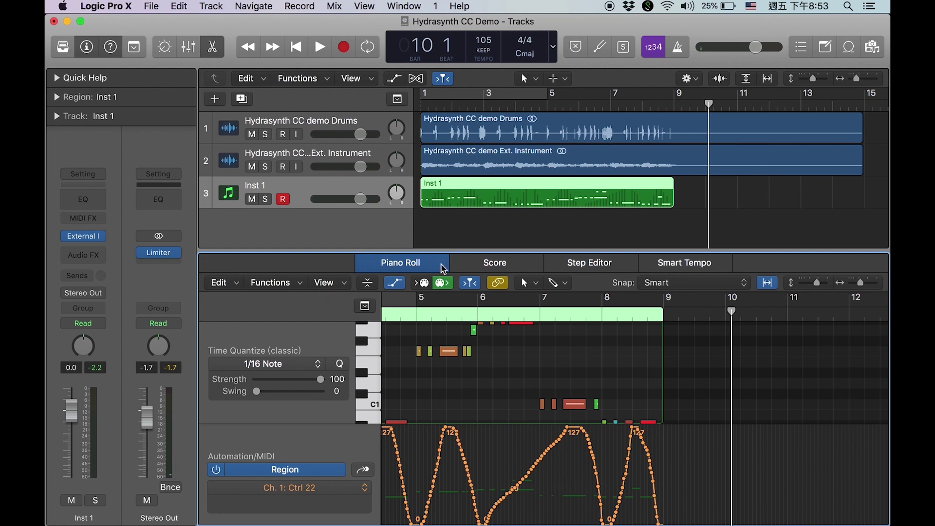
Set the Piano Roll automation lane to show Ctrl 22 and play from the start
{"action": "left_click", "coordinate": [396, 287]}
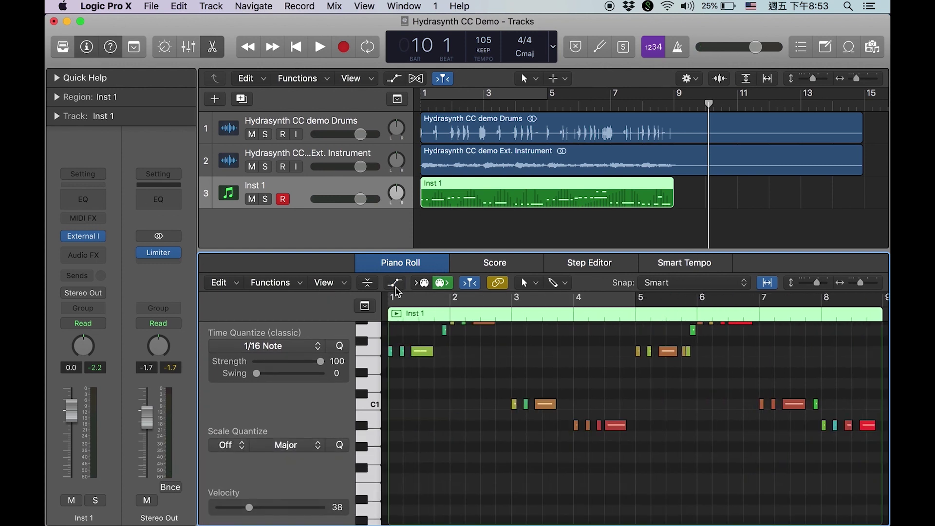
{"action": "left_click", "coordinate": [395, 284]}
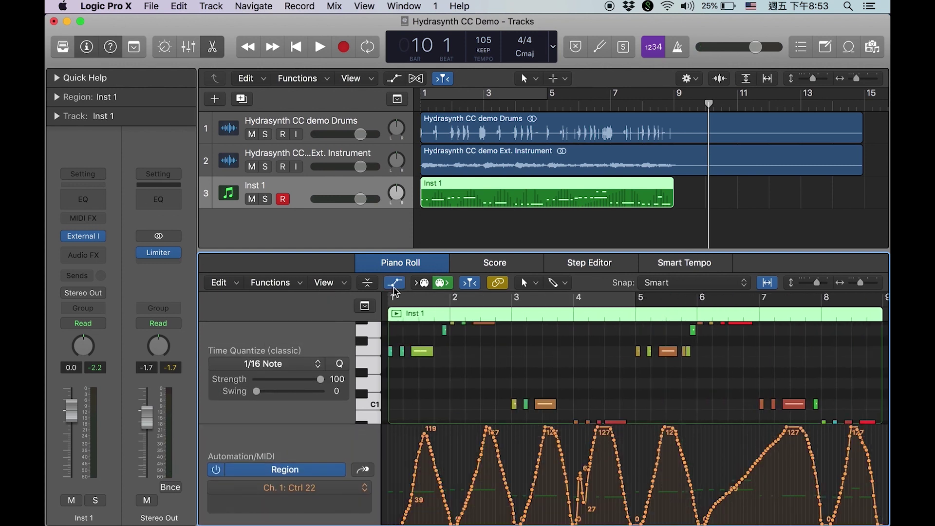
{"action": "left_click", "coordinate": [370, 474]}
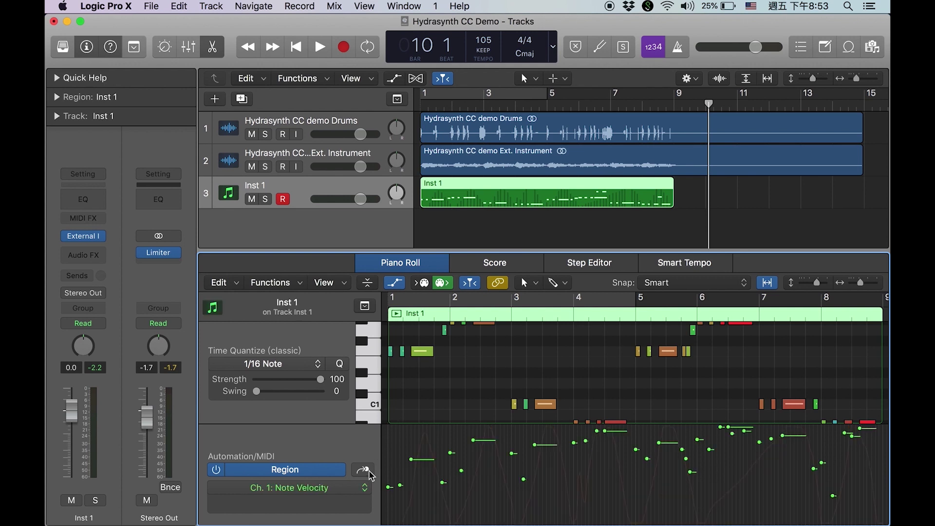
{"action": "left_click", "coordinate": [371, 474]}
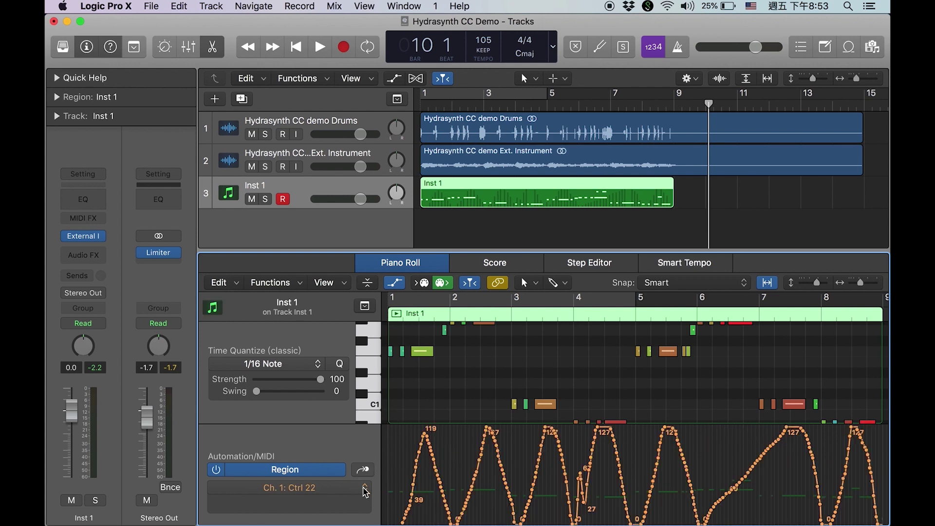
{"action": "left_click", "coordinate": [365, 490]}
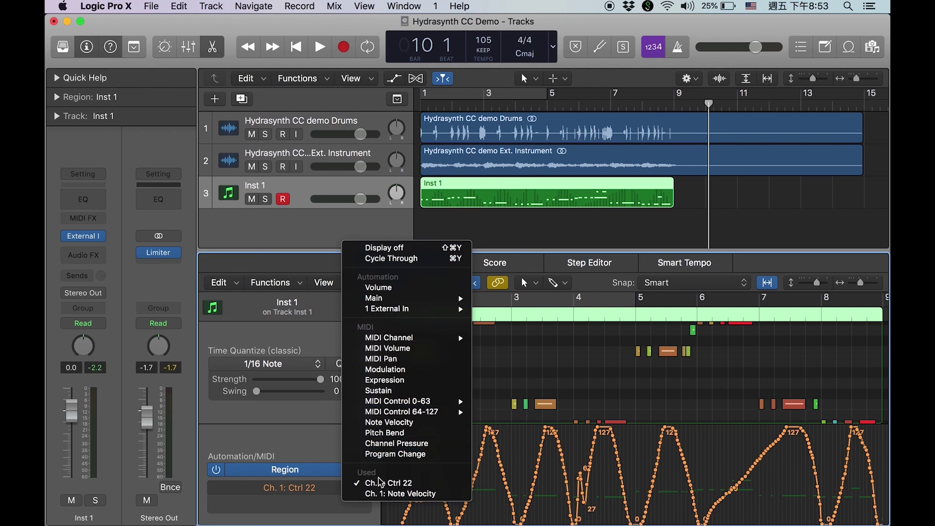
{"action": "left_click", "coordinate": [380, 485]}
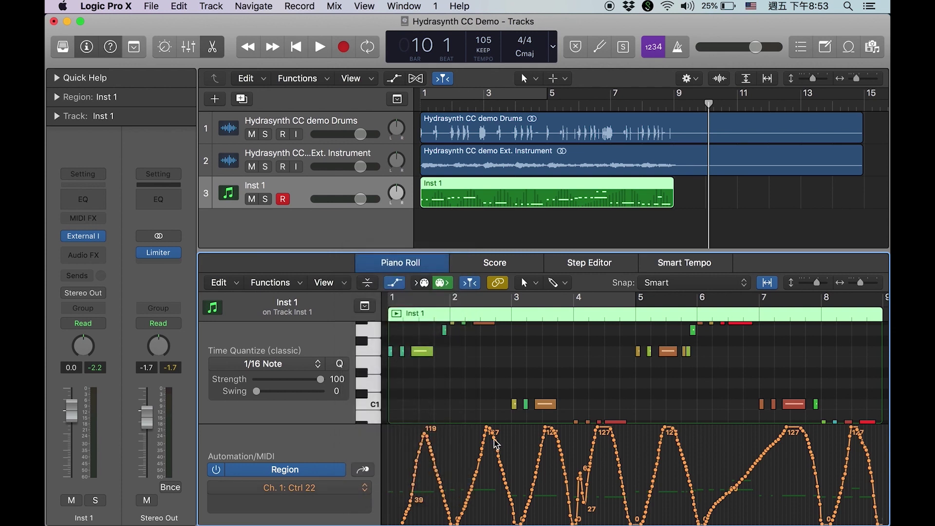
{"action": "key", "text": "Return"}
{"action": "key", "text": "space"}
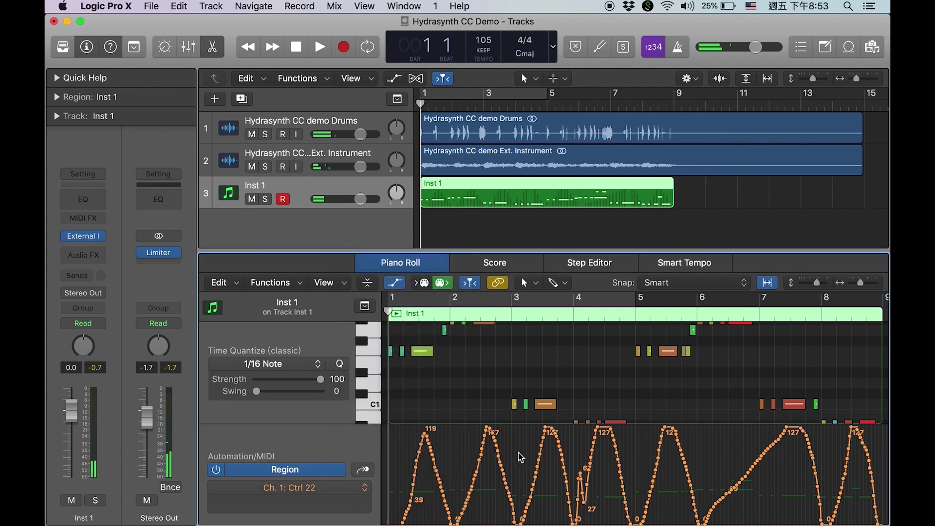
Delete the Ctrl 22 points in bars 1–3 and a later unwanted peak, checking playback
{"action": "left_click_drag", "start_coordinate": [521, 458], "coordinate": [390, 470]}
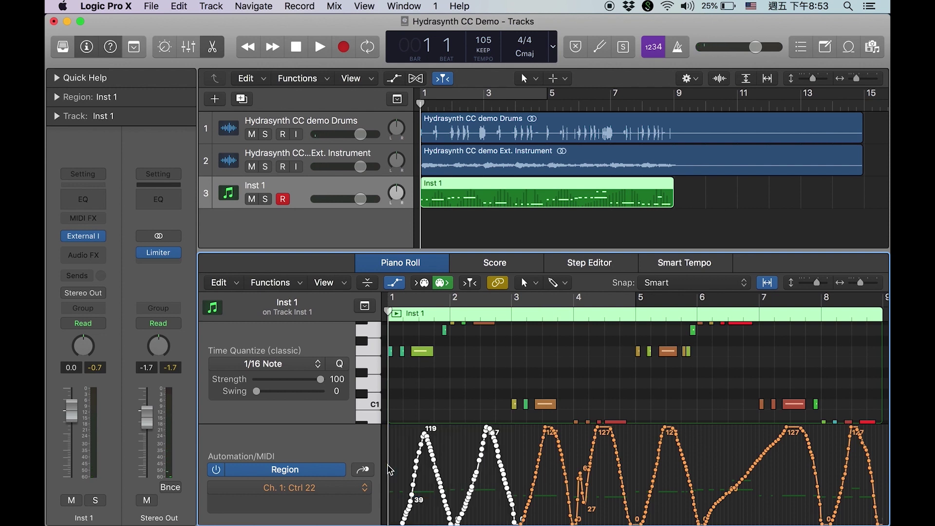
{"action": "key", "text": "Delete"}
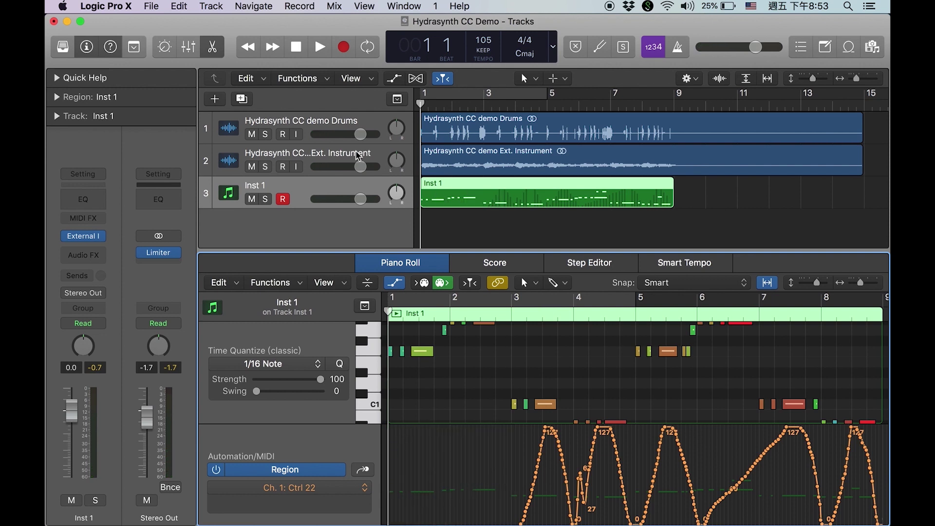
{"action": "left_click", "coordinate": [319, 47]}
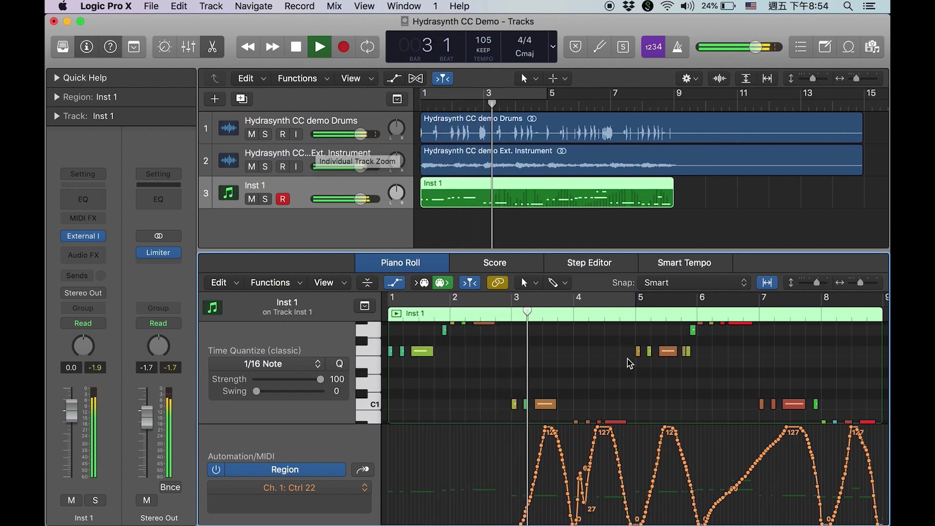
{"action": "left_click_drag", "start_coordinate": [638, 456], "coordinate": [706, 466]}
{"action": "key", "text": "Delete"}
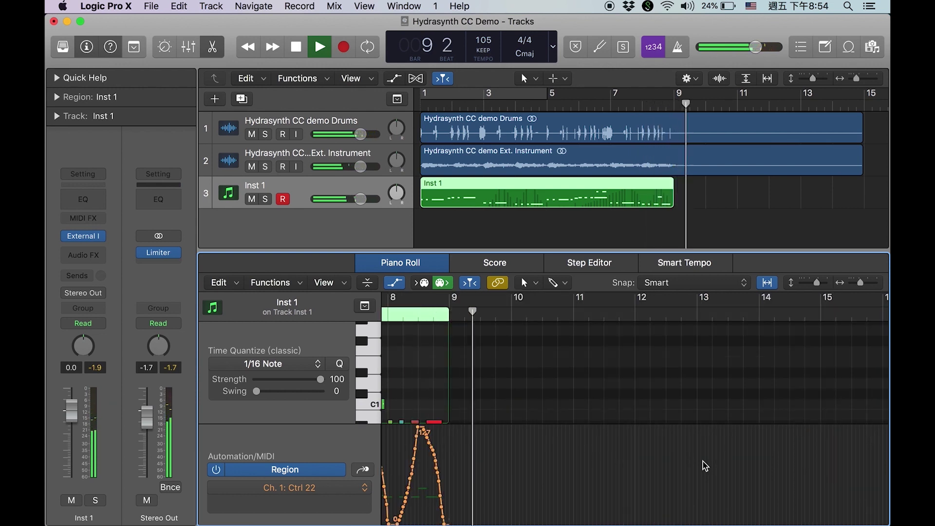
{"action": "key", "text": "space"}
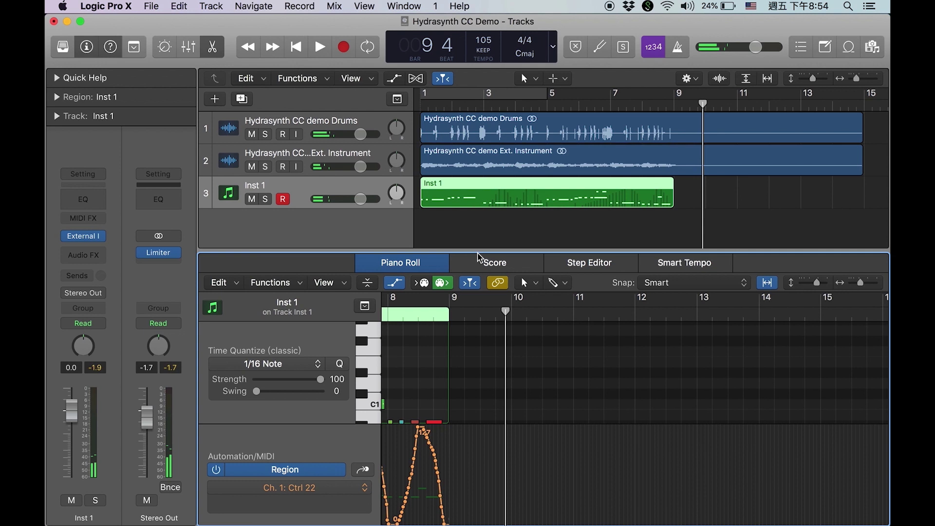
Create a new audio track, Audio 3, with Input 1 + 2 as its audio input
{"action": "left_click", "coordinate": [379, 234]}
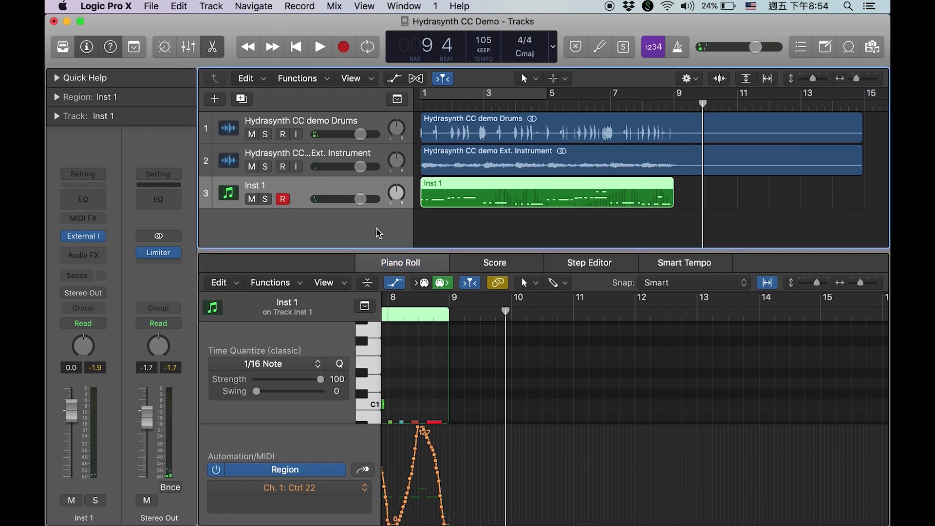
{"action": "left_click", "coordinate": [216, 6]}
{"action": "left_click", "coordinate": [224, 22]}
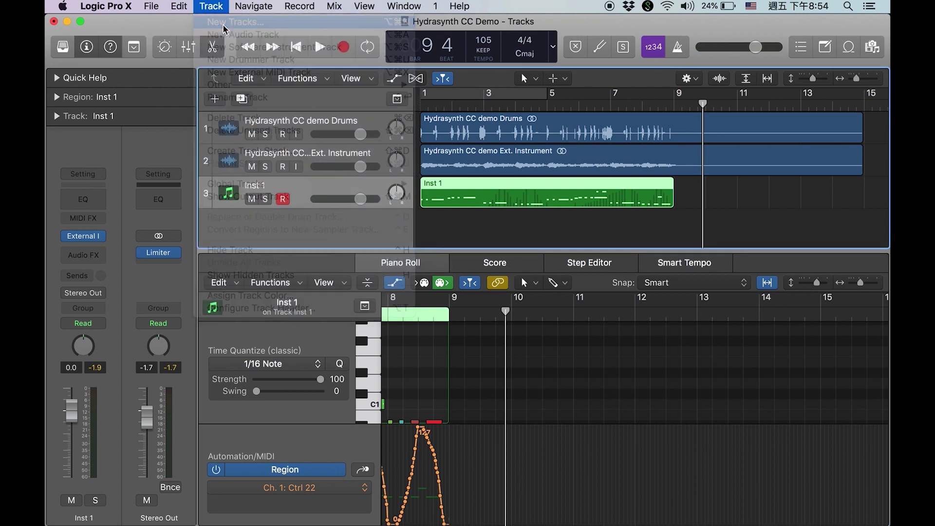
{"action": "left_click", "coordinate": [434, 62]}
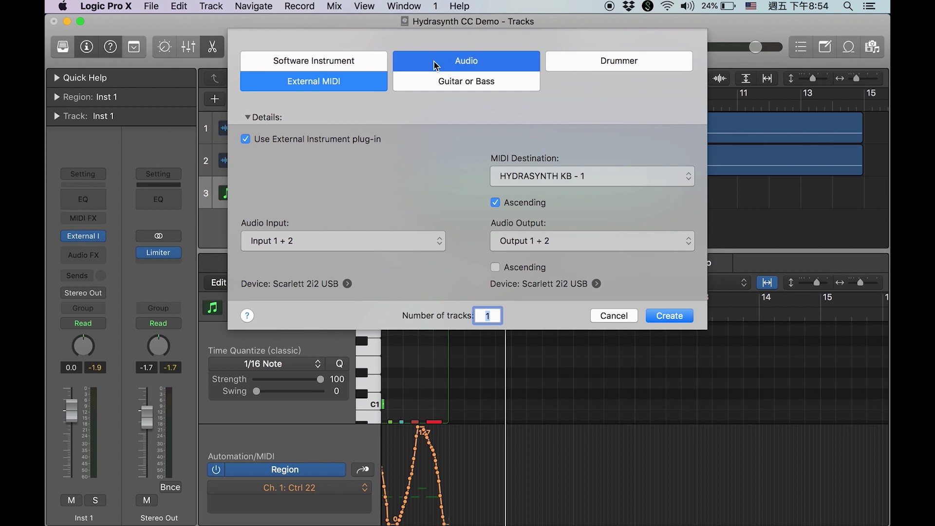
{"action": "left_click", "coordinate": [382, 154]}
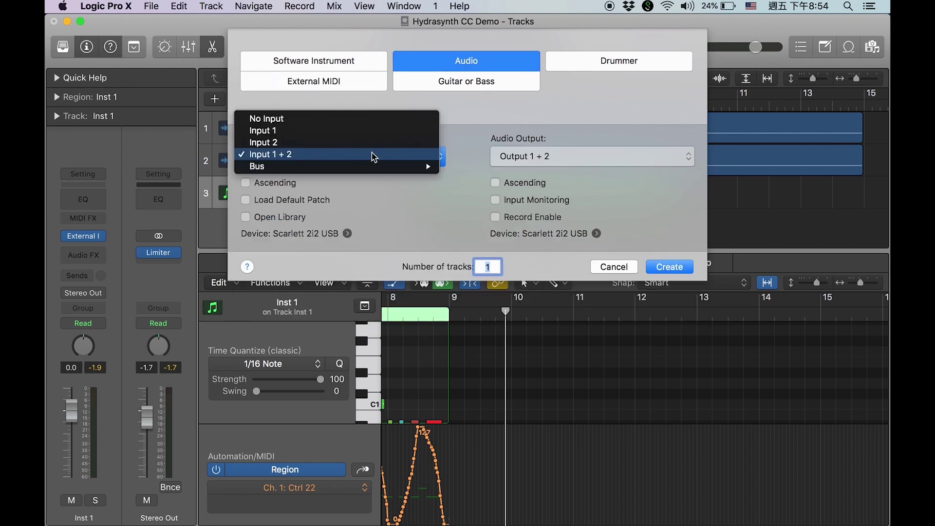
{"action": "left_click", "coordinate": [363, 156]}
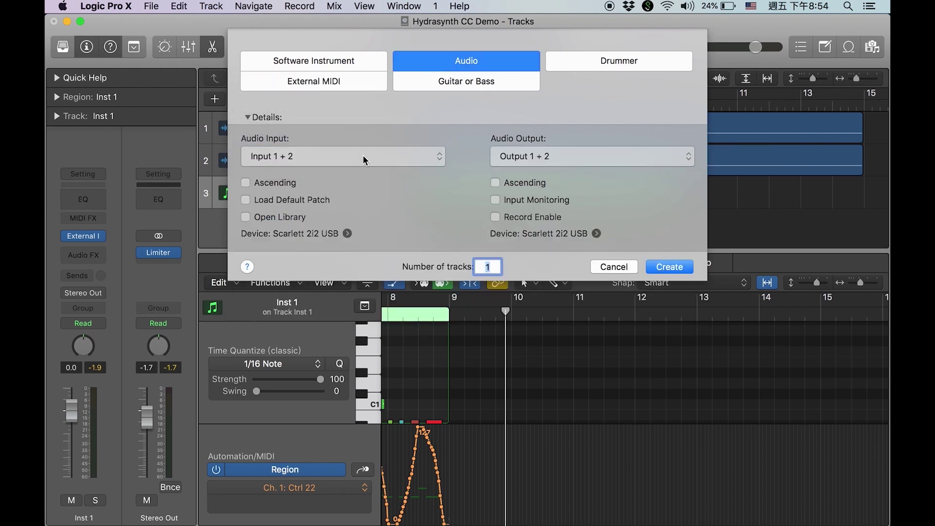
{"action": "left_click", "coordinate": [681, 270]}
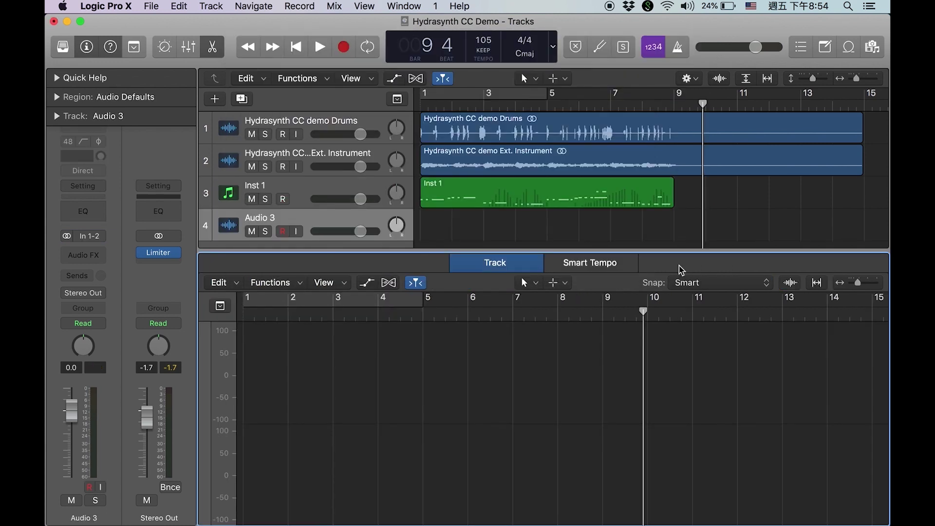
Arm Audio 3 and record from bar 1 to about bar 11, creating Hydrasynth CC Demo_3#02
{"action": "left_click", "coordinate": [285, 231]}
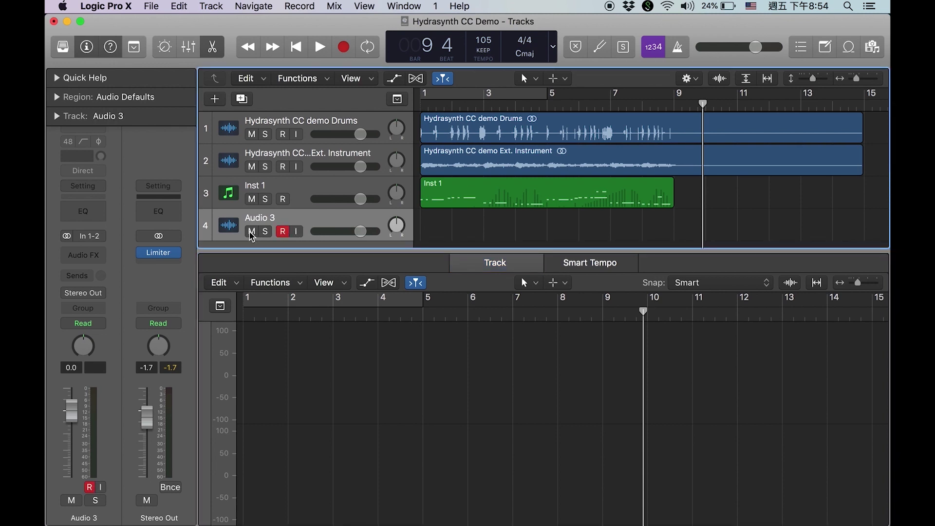
{"action": "left_click", "coordinate": [294, 53]}
{"action": "left_click", "coordinate": [343, 46]}
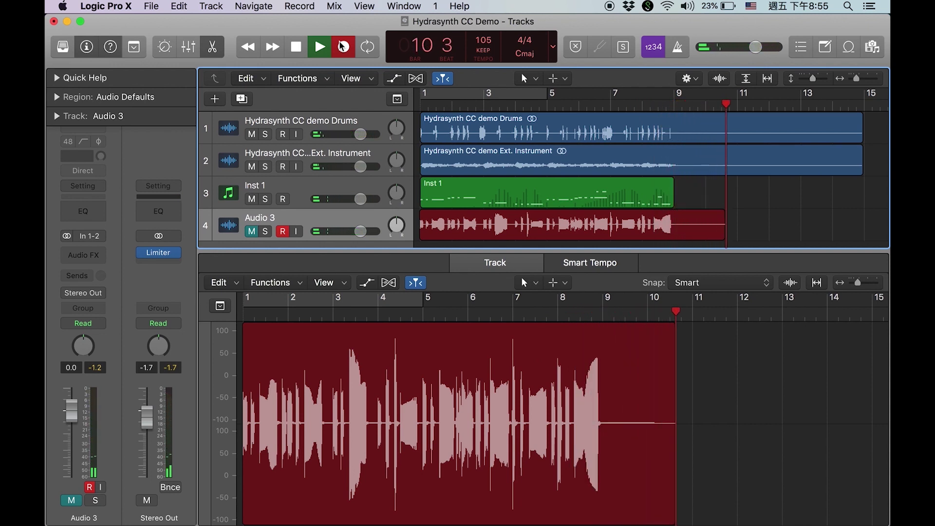
{"action": "key", "text": "space"}
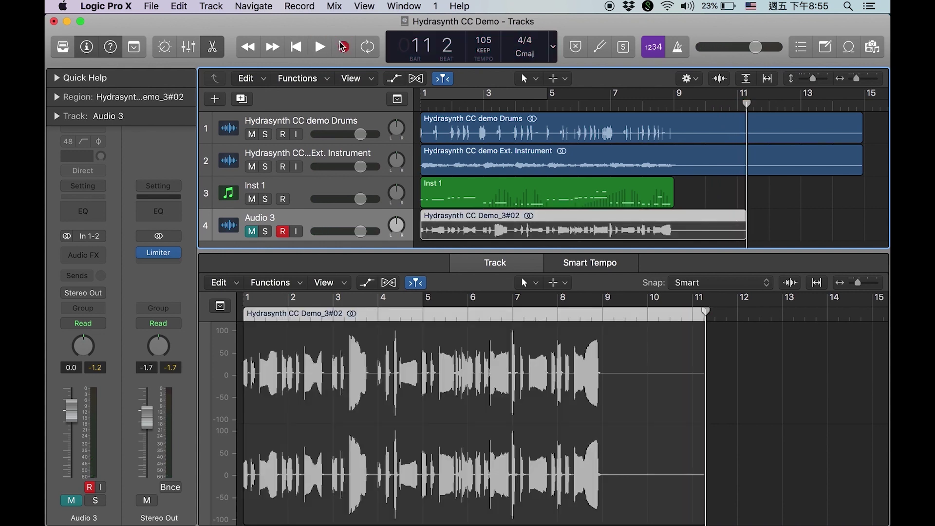